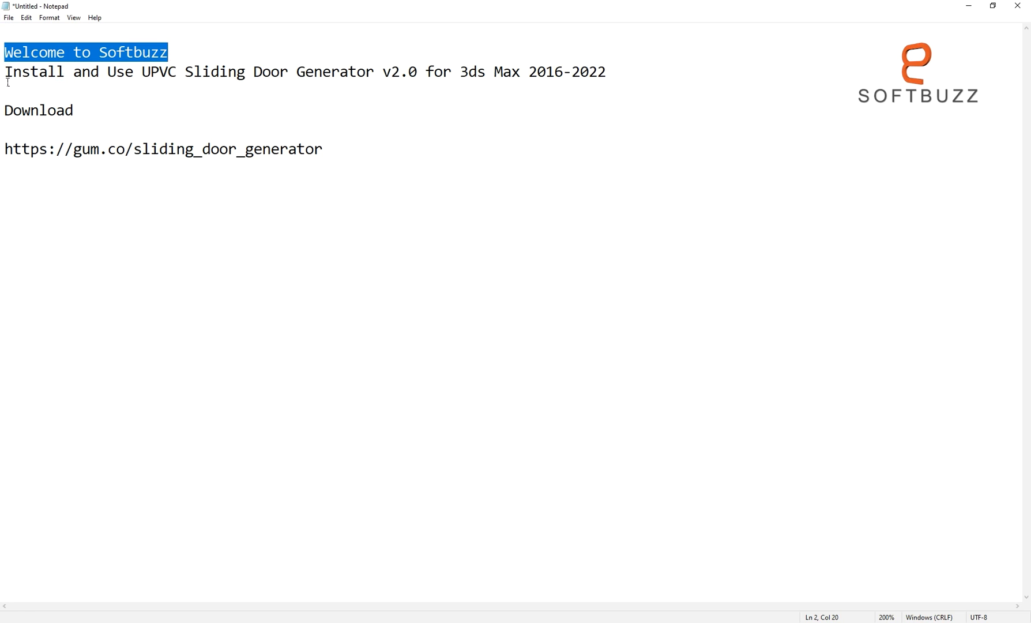
pyautogui.moveTo(14, 77); pyautogui.dragTo(619, 81)
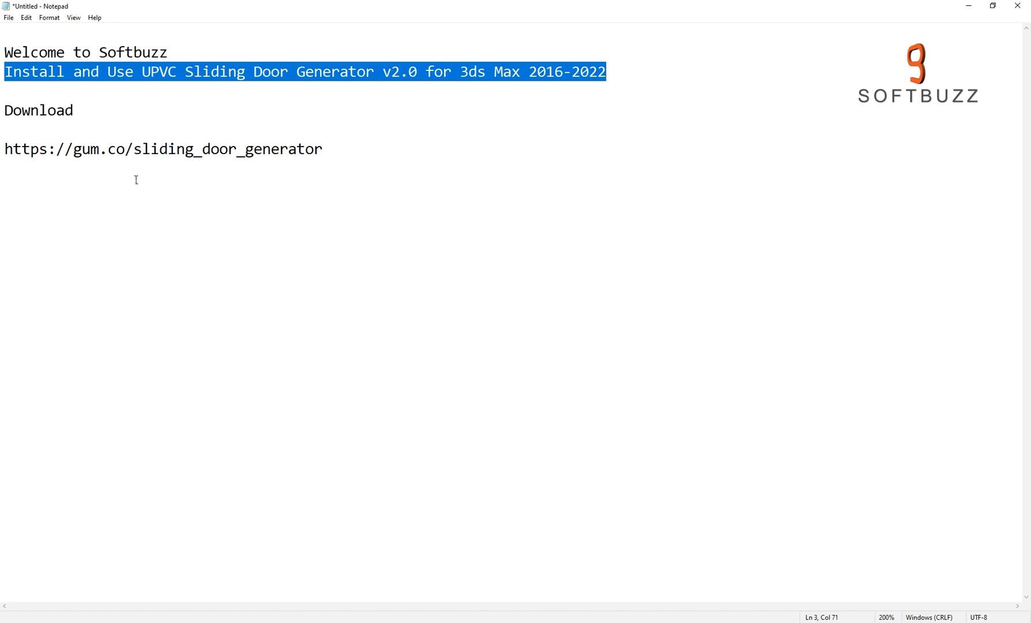
pyautogui.moveTo(10, 115); pyautogui.dragTo(80, 115)
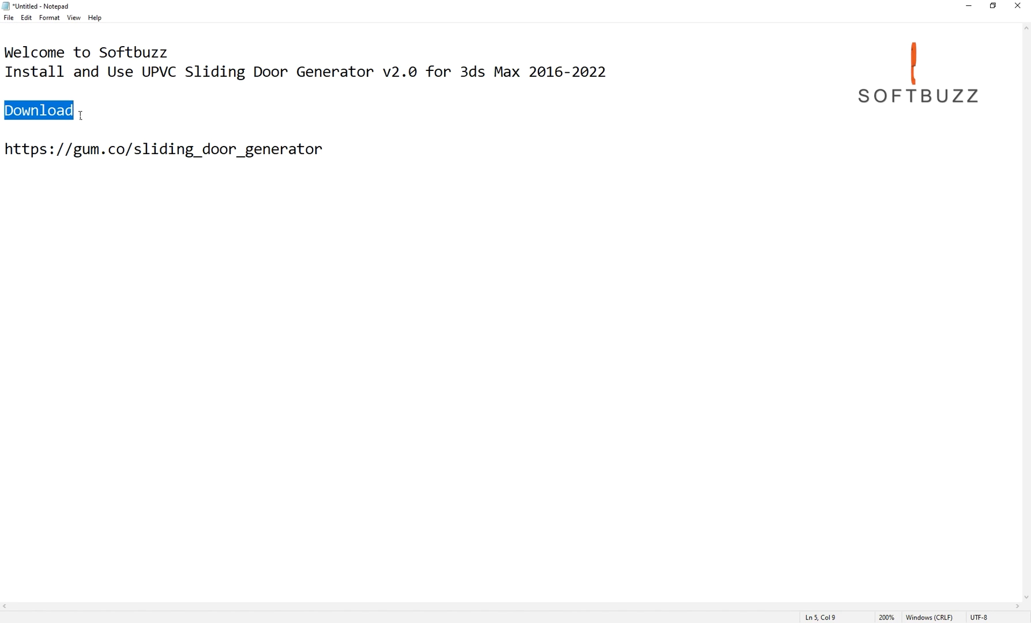
pyautogui.press('F4')
pyautogui.moveTo(6, 151); pyautogui.dragTo(327, 161)
pyautogui.press('F4')
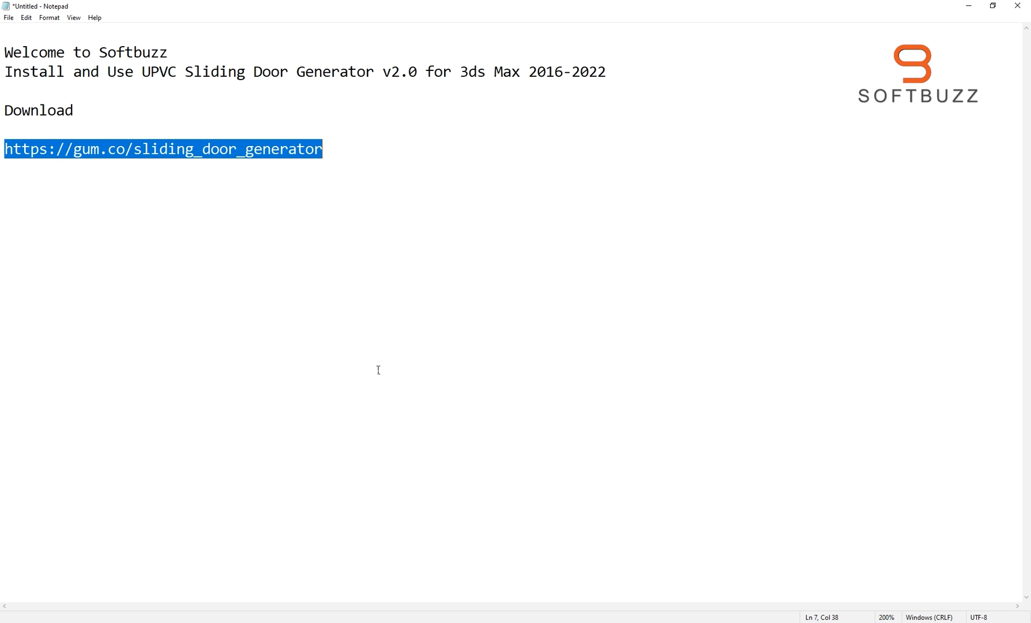
pyautogui.click(557, 569)
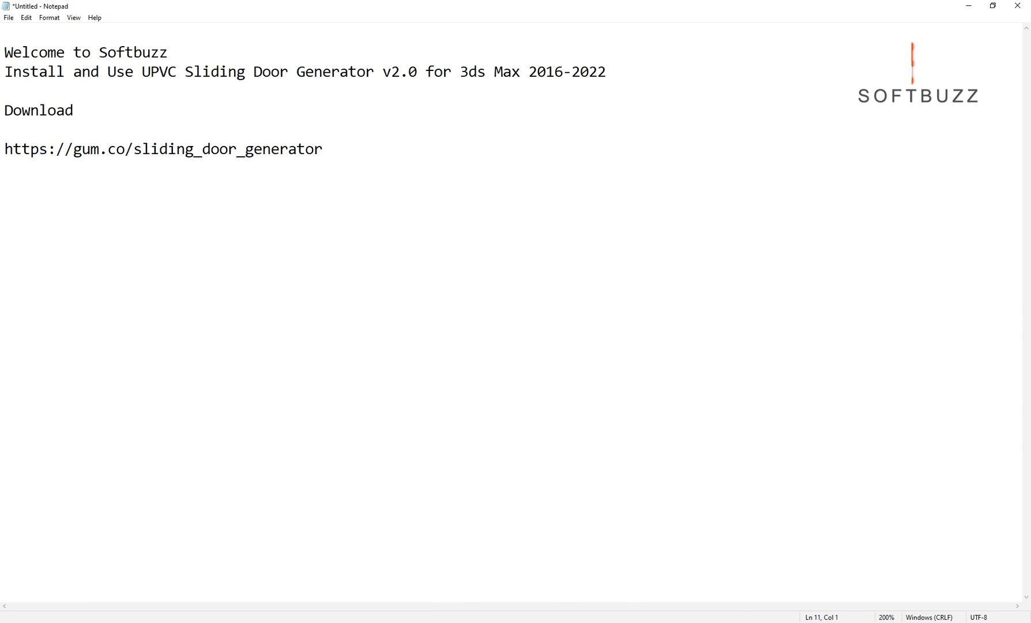
# Switch to File Explorer and copy the Sliding_Stacking Door Generator folder from the plugin's download folder.
pyautogui.moveTo(410, 616)
pyautogui.click(382, 575)
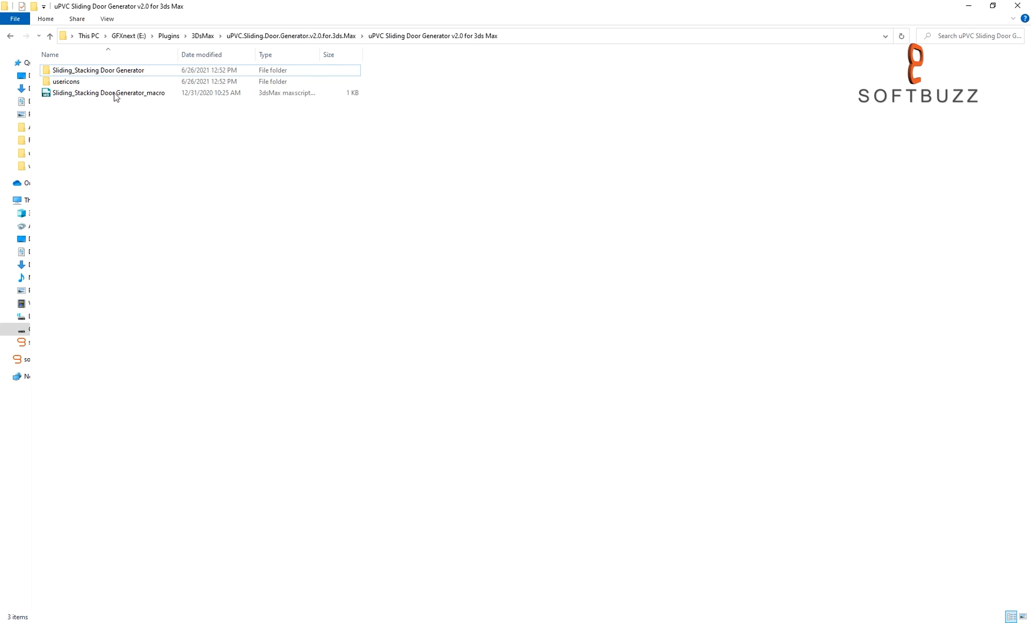
pyautogui.click(89, 72)
pyautogui.rightClick(88, 71)
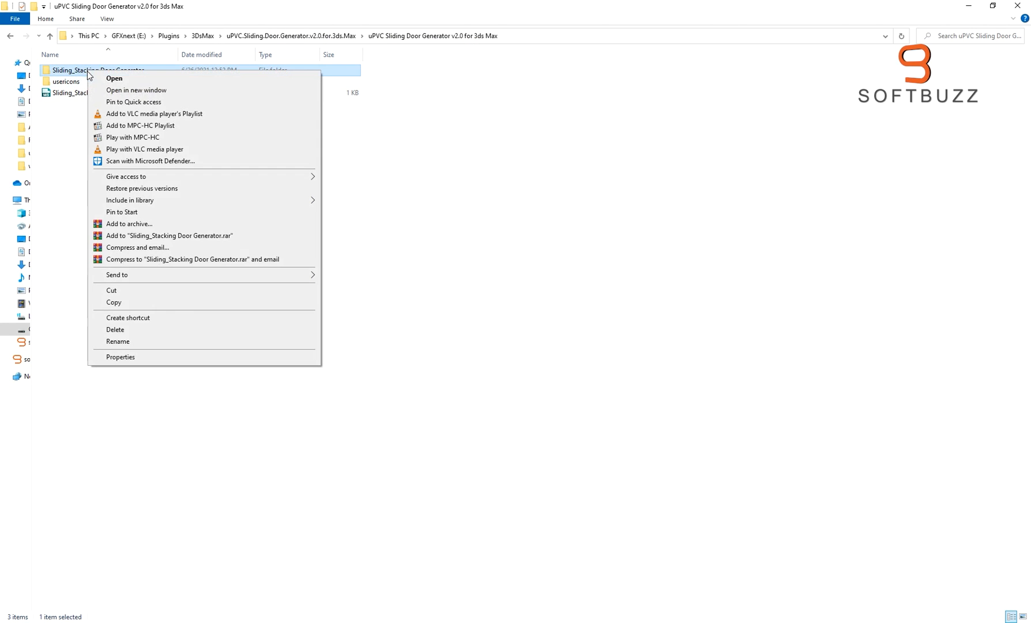
pyautogui.click(115, 303)
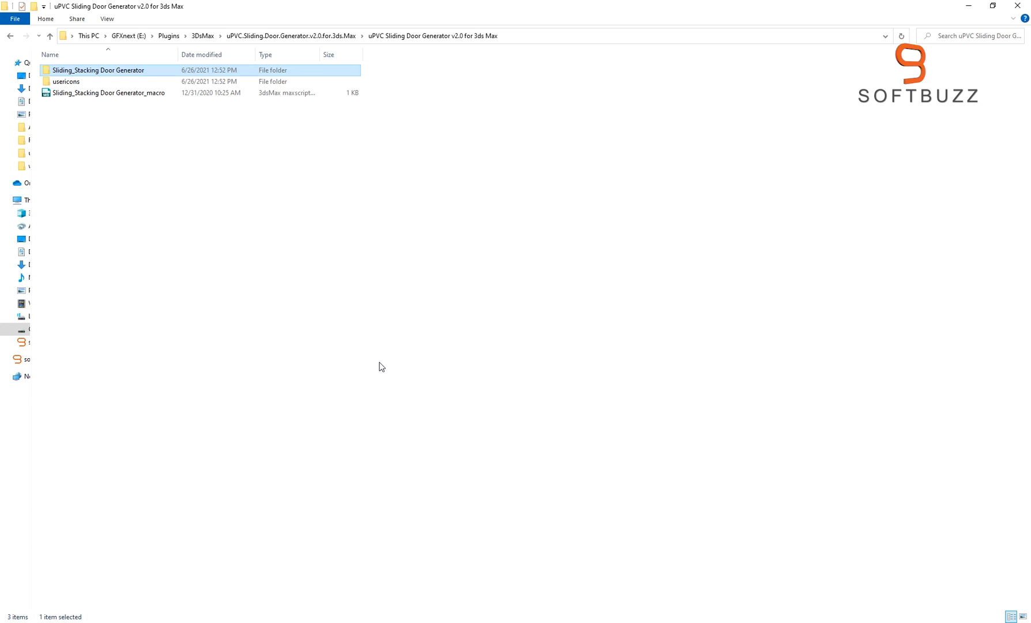
# Paste the copied Sliding_Stacking Door Generator folder into the 3ds Max 2021 scripts folder under Program Files\Autodesk.
pyautogui.moveTo(408, 620)
pyautogui.click(444, 584)
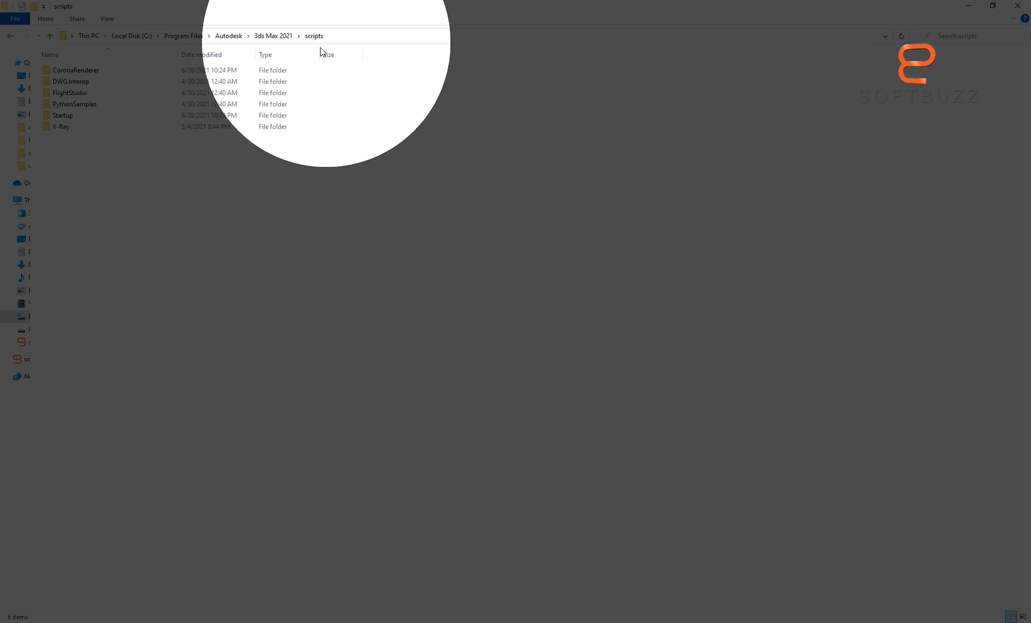
pyautogui.rightClick(162, 236)
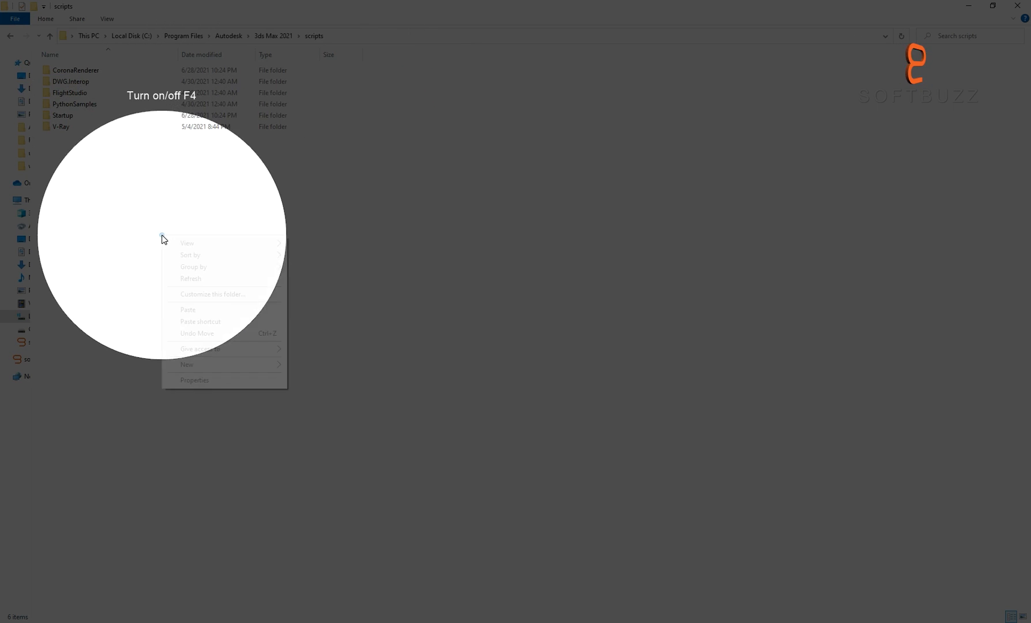
pyautogui.click(190, 310)
pyautogui.click(223, 245)
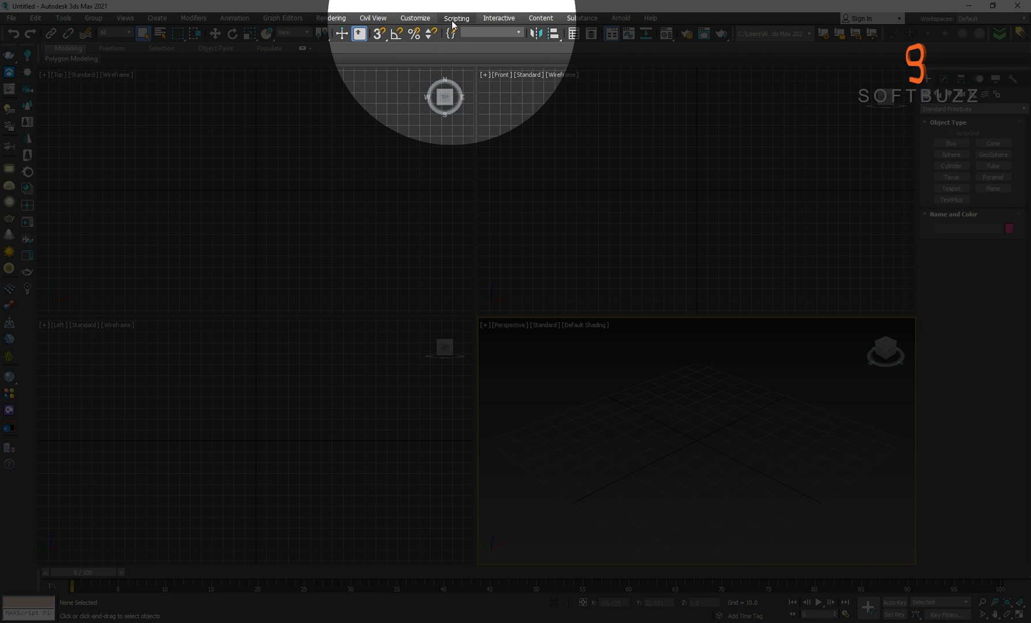
# Start running a script in 3ds Max and browse to the uPVC Sliding Door Generator v2.0 folder using its path copied from File Explorer.
pyautogui.click(456, 18)
pyautogui.click(464, 152)
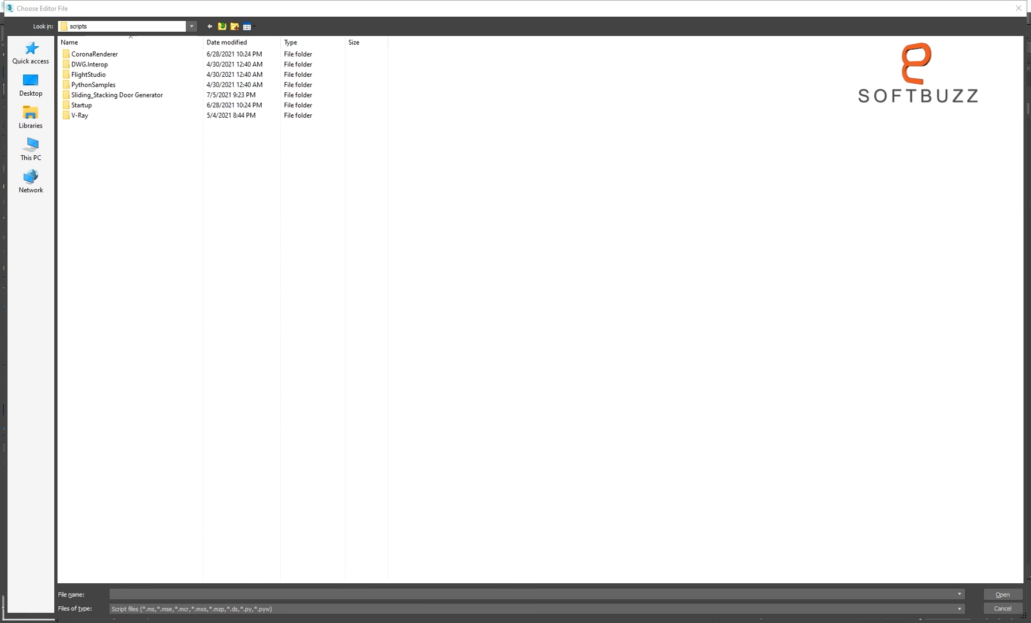
pyautogui.click(338, 589)
pyautogui.click(522, 38)
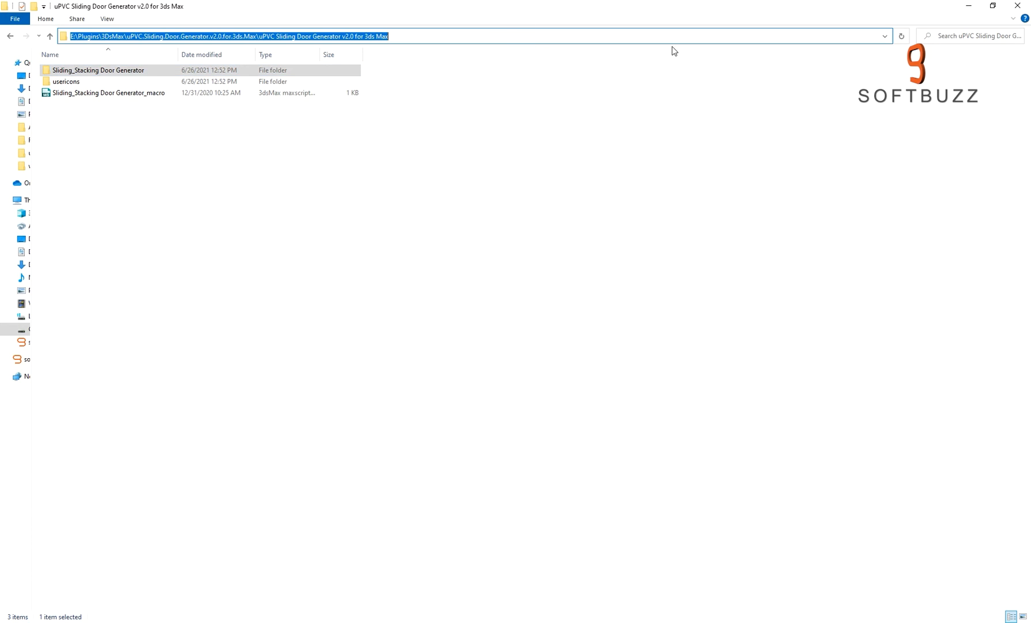
pyautogui.hotkey('ctrl', 'c')
pyautogui.click(966, 6)
pyautogui.hotkey('ctrl', 'v')
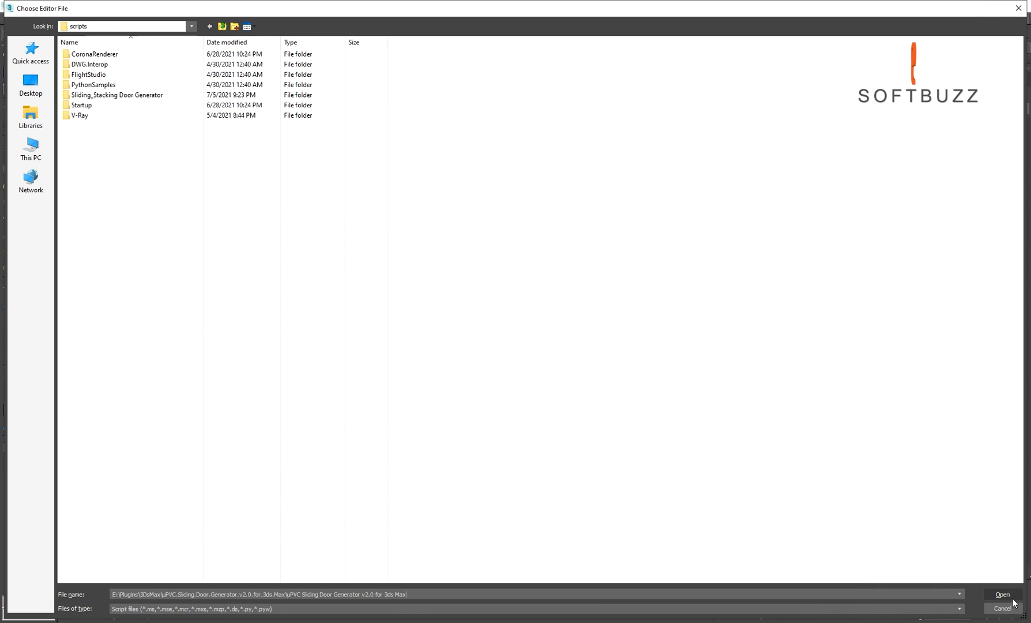
pyautogui.press('Return')
pyautogui.click(1007, 527)
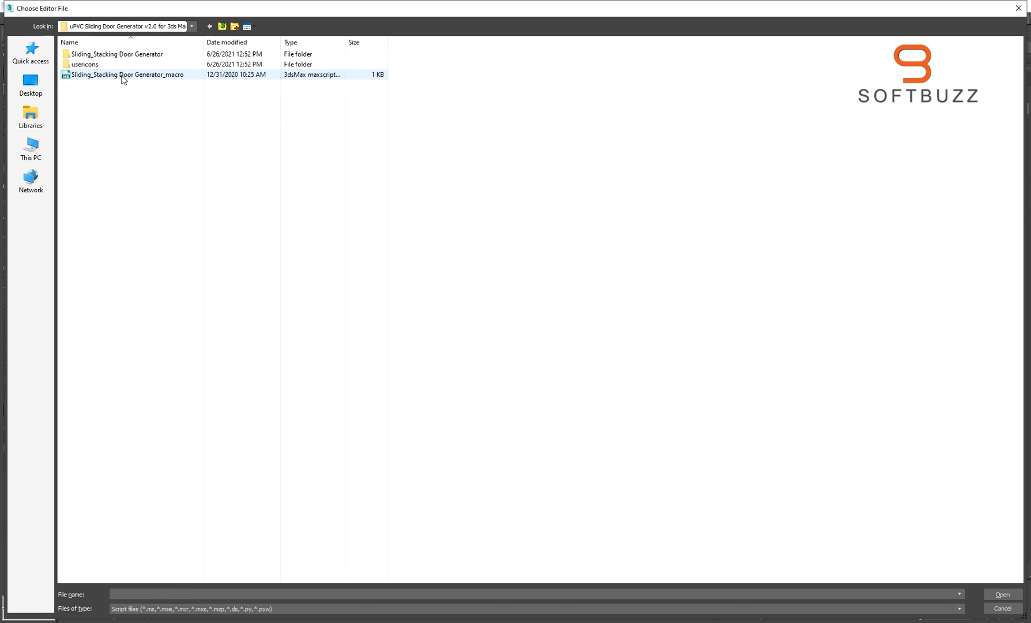
# Run the Sliding_Stacking Door Generator_macro script and dismiss the installation message.
pyautogui.click(128, 77)
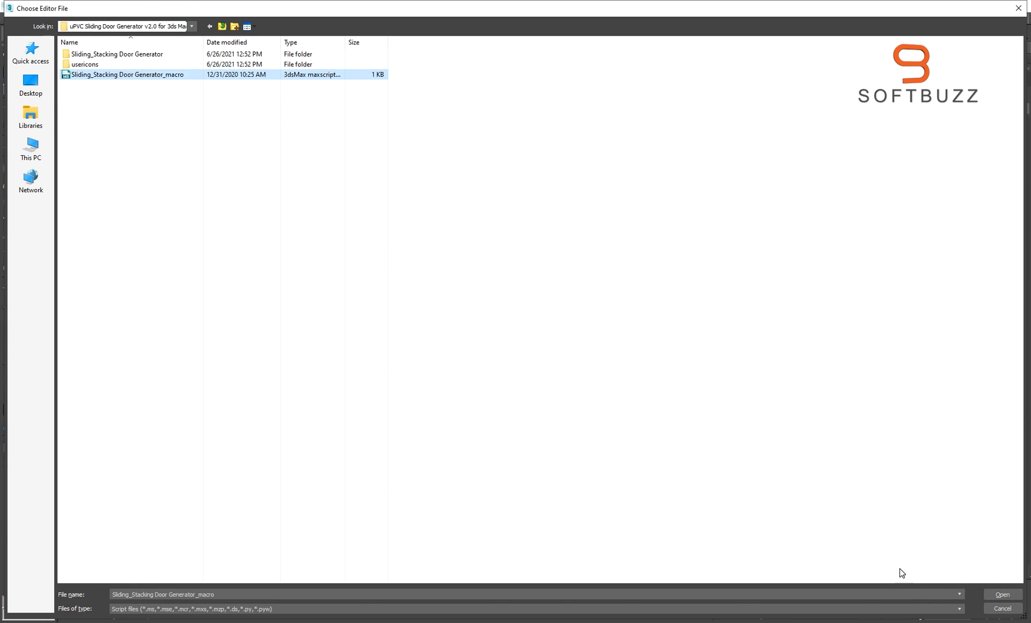
pyautogui.click(1002, 595)
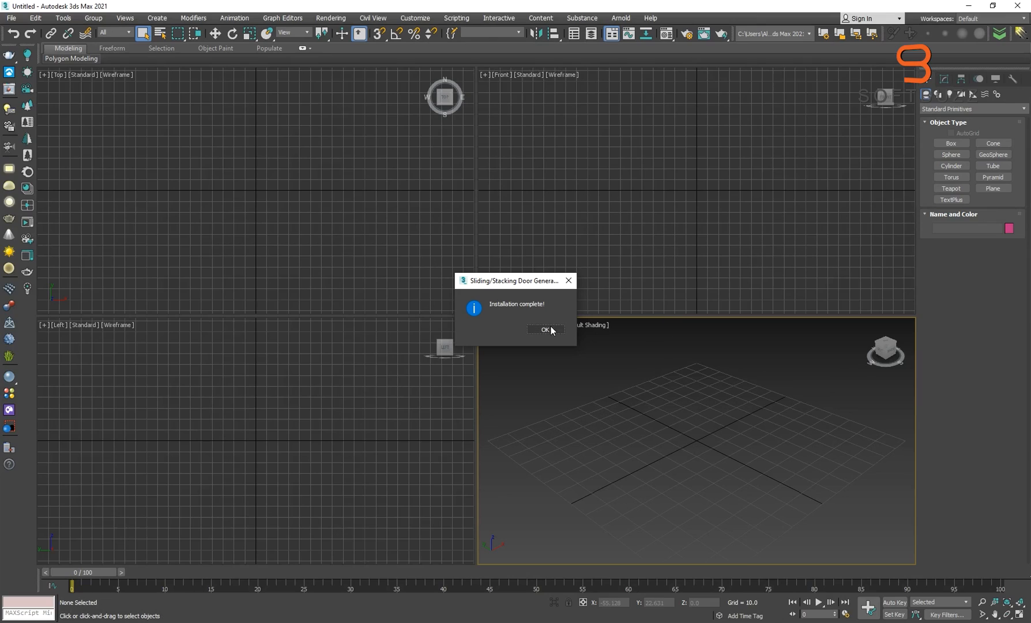
pyautogui.click(548, 329)
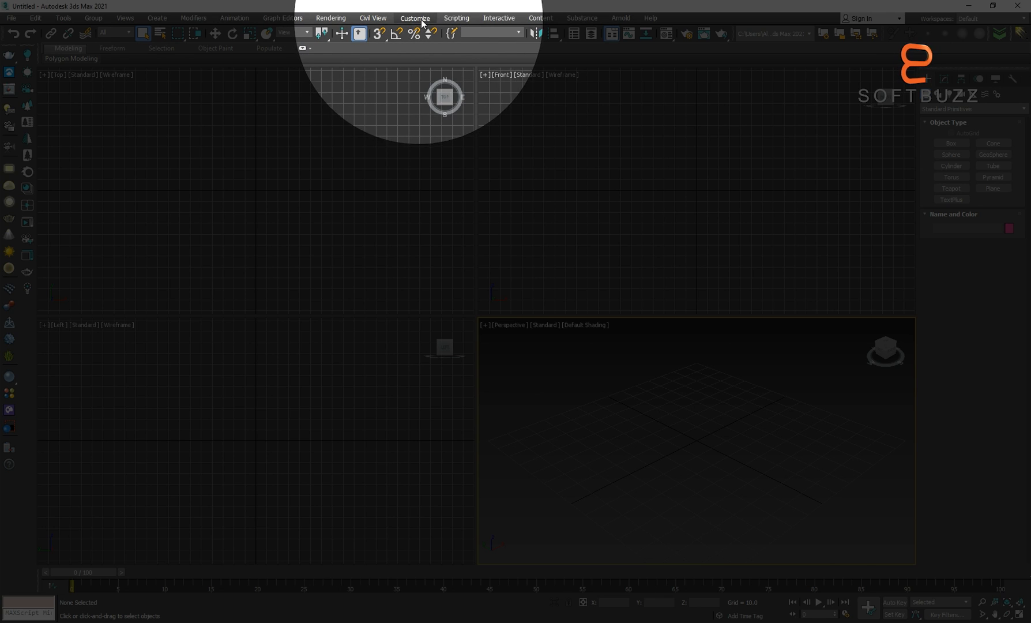
# Open the toolbar customization for the user interface and select the Sliding_Stacking Door Generator action in the ArchvizTools category.
pyautogui.click(416, 19)
pyautogui.click(427, 36)
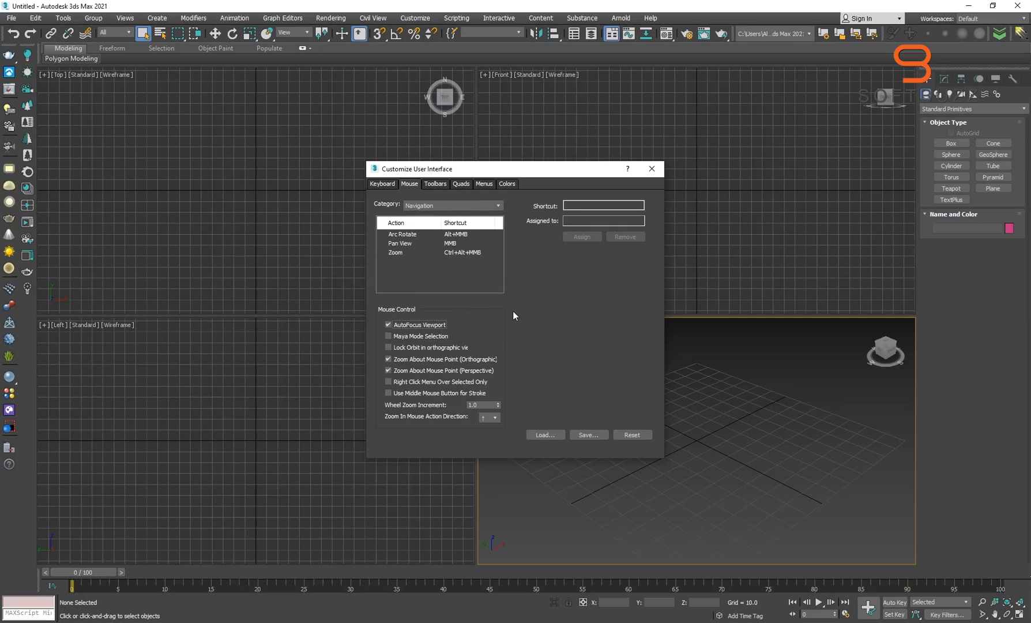
pyautogui.click(395, 184)
pyautogui.click(437, 185)
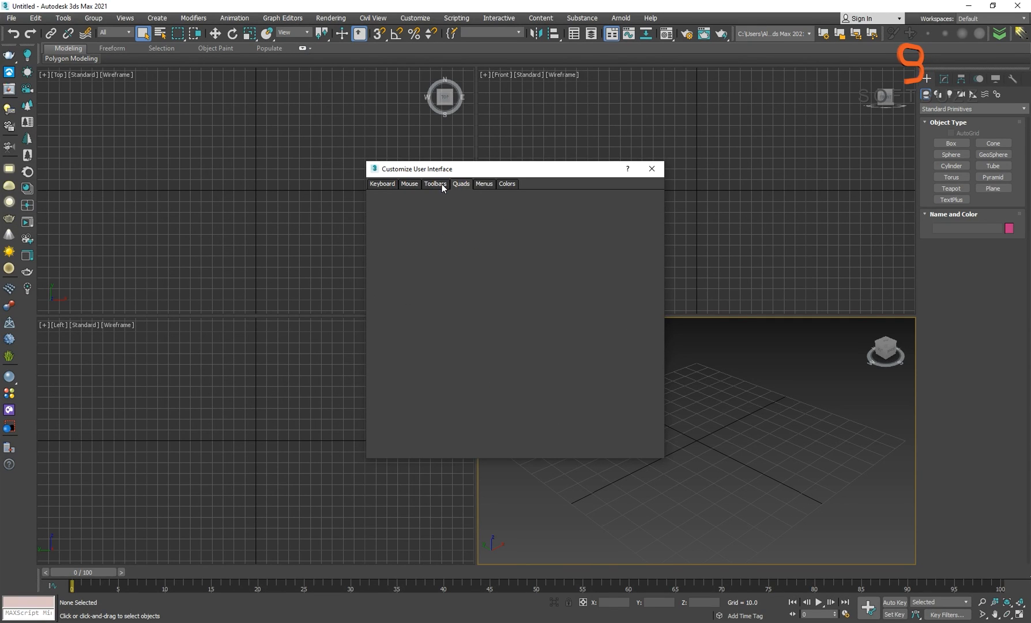
pyautogui.click(435, 220)
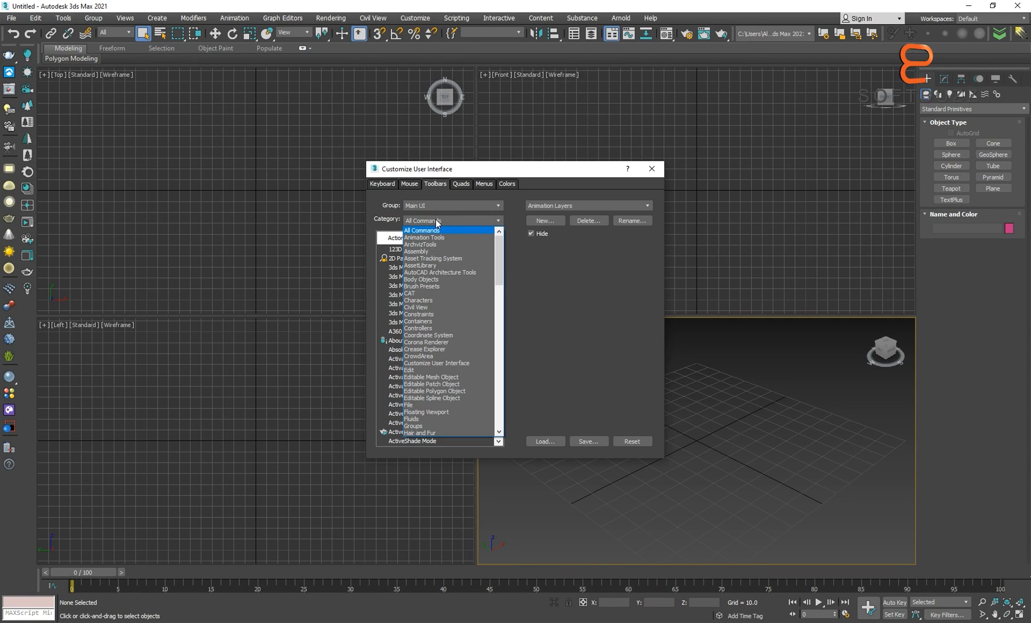
pyautogui.press('F4')
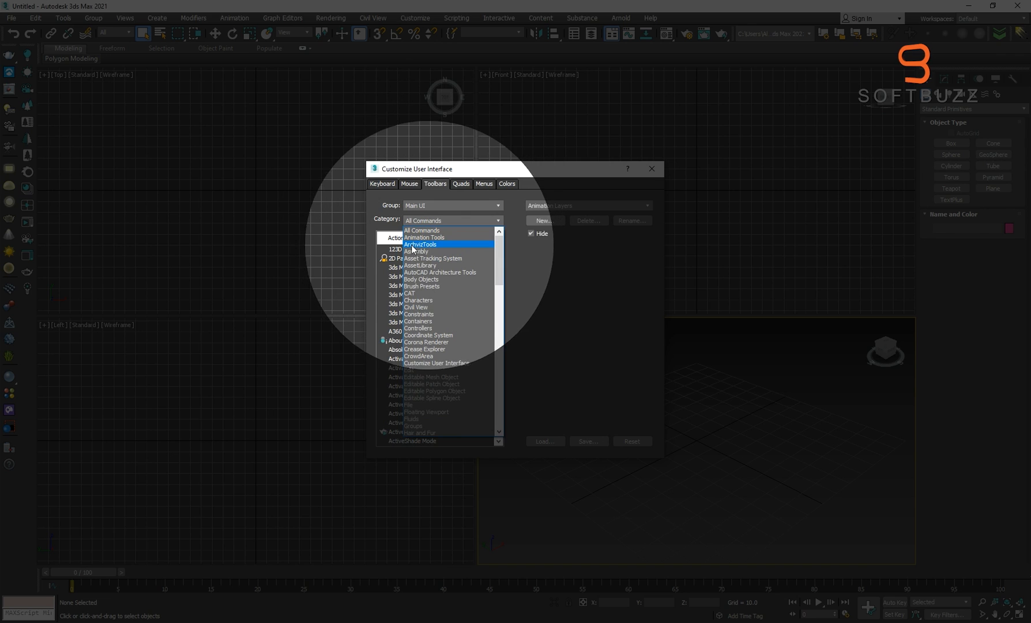
pyautogui.click(419, 245)
pyautogui.press('F4')
pyautogui.click(425, 248)
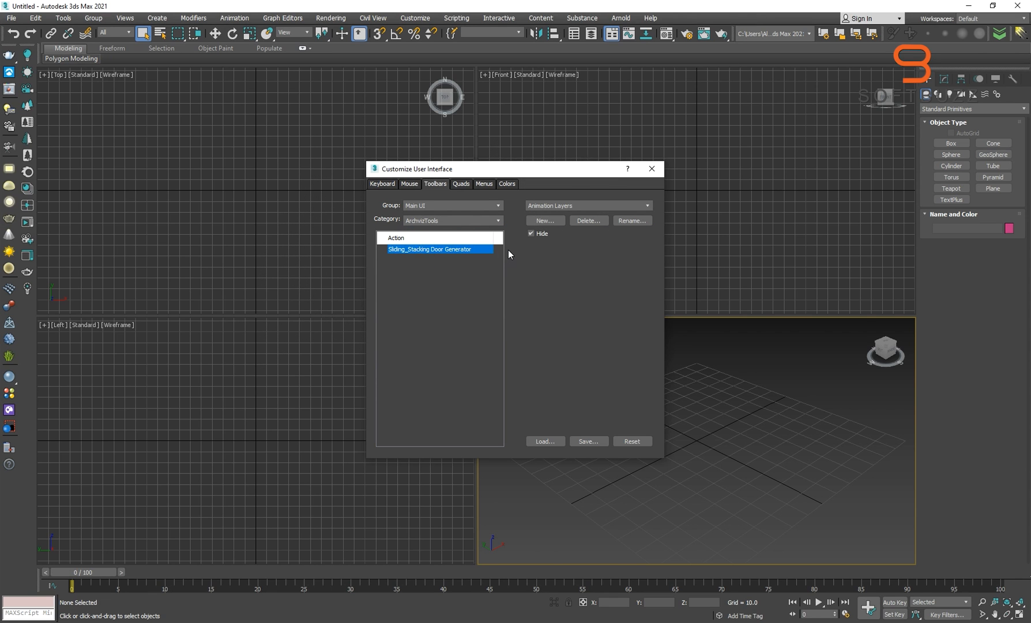
# Create a new custom toolbar with a name beginning with "Sliding".
pyautogui.press('F4')
pyautogui.click(545, 222)
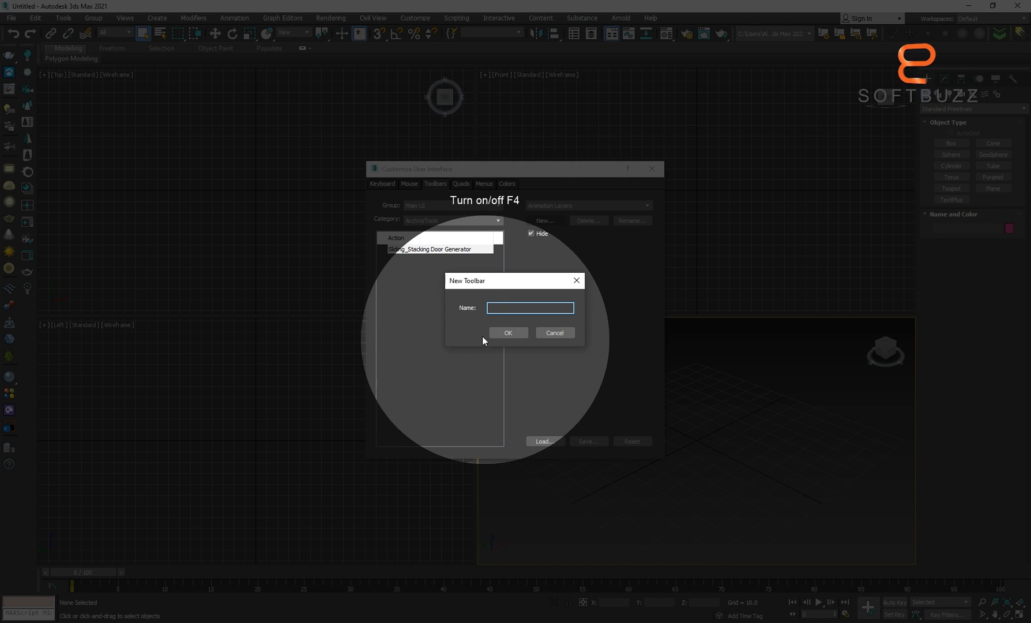
pyautogui.press('F4')
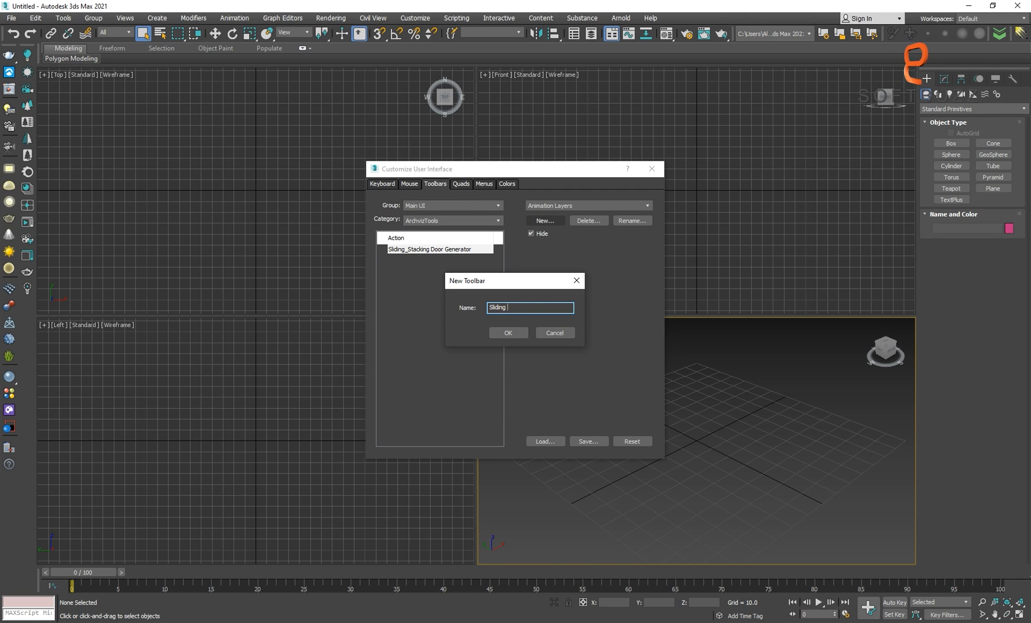
pyautogui.click(501, 332)
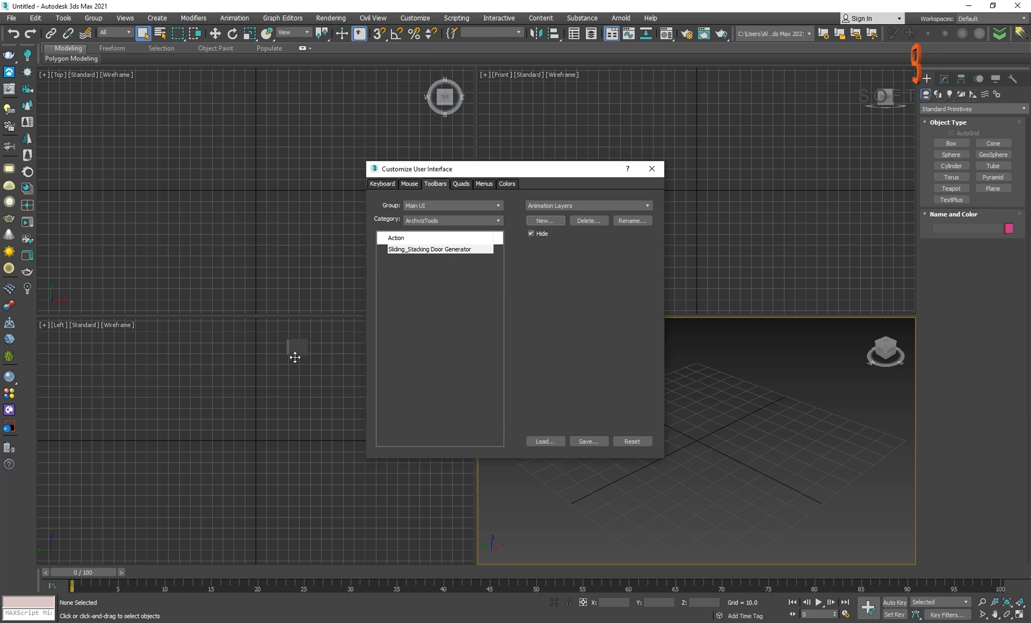
# Dock the new toolbar beneath the main toolbar and close the user interface customization.
pyautogui.moveTo(423, 339); pyautogui.dragTo(851, 67)
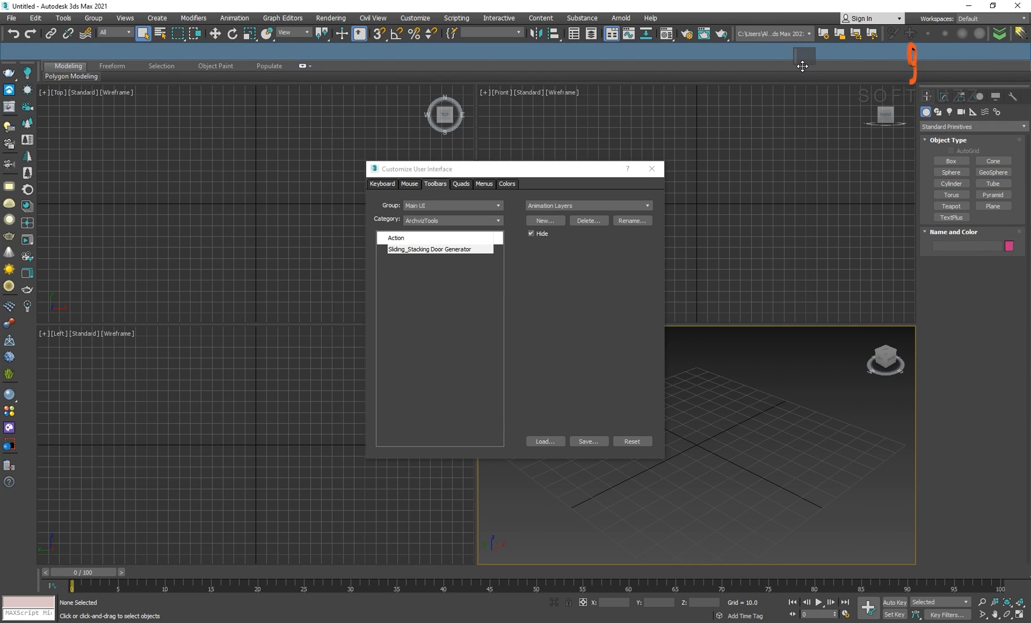
pyautogui.moveTo(802, 63); pyautogui.dragTo(802, 63)
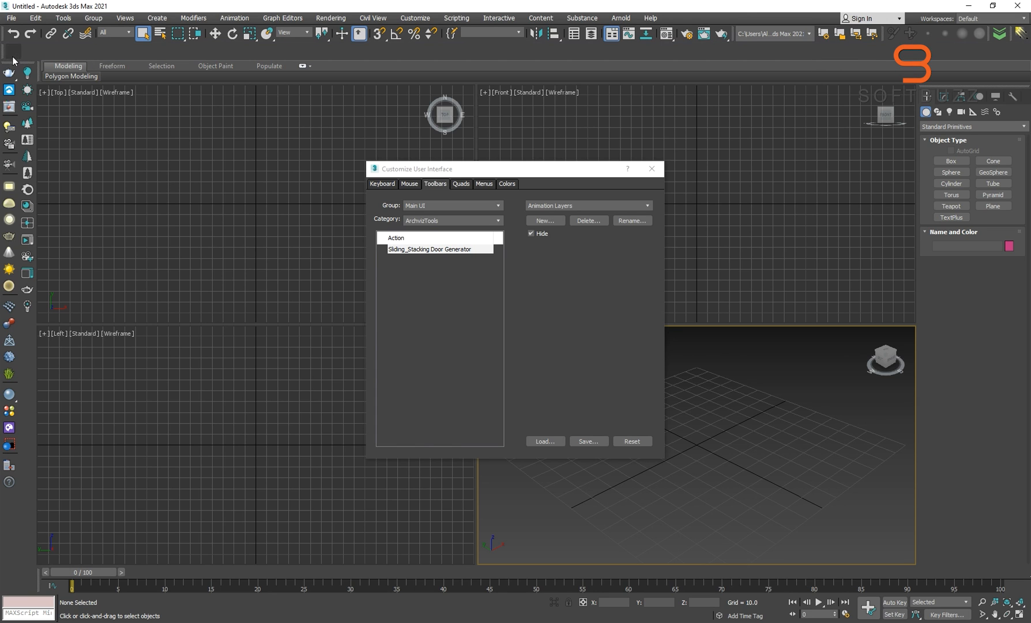
pyautogui.click(652, 168)
# Maximize the Perspective viewport, launch the Sliding/Stacking Door Generator and move its window clear of the grid's centre.
pyautogui.hotkey('alt', 'w')
pyautogui.press('w')
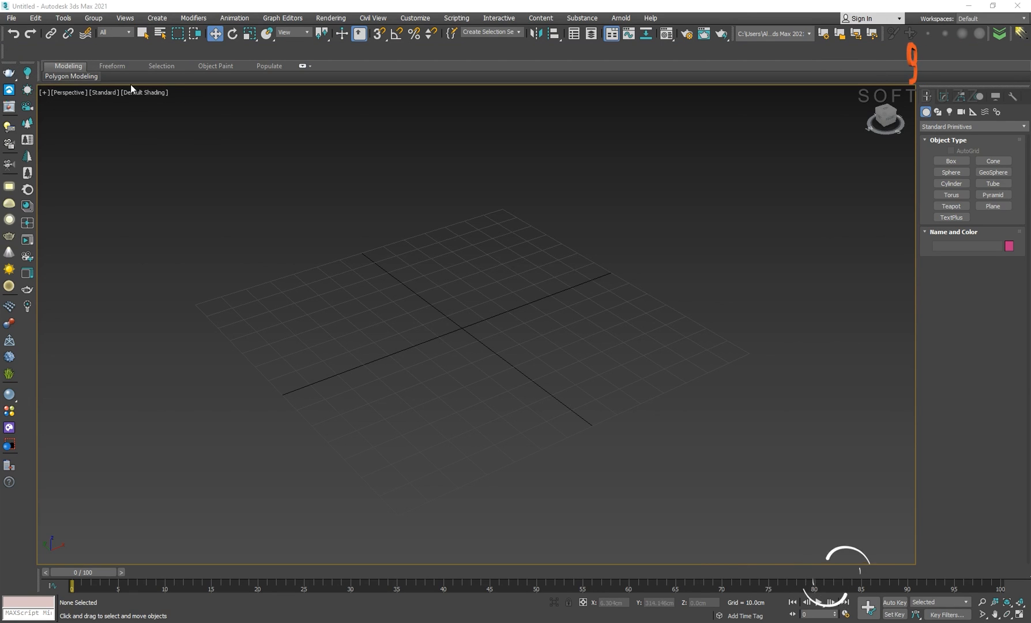
pyautogui.click(14, 52)
pyautogui.moveTo(509, 164); pyautogui.dragTo(692, 135)
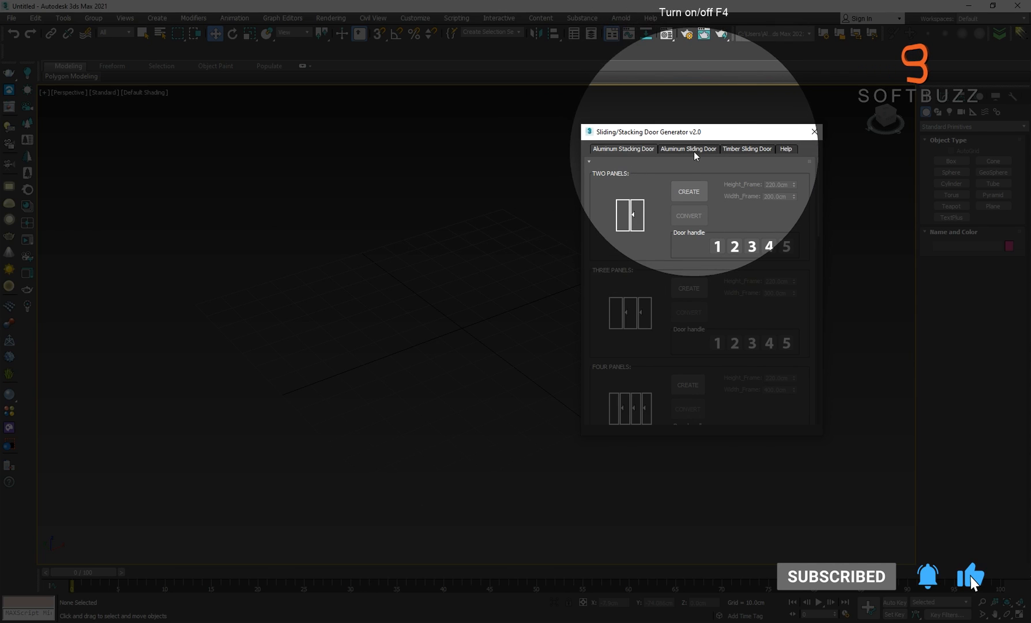
# Examine the generator's aluminum sliding and timber sliding door categories, then look through the panel and corner presets for aluminum stacking doors.
pyautogui.click(690, 149)
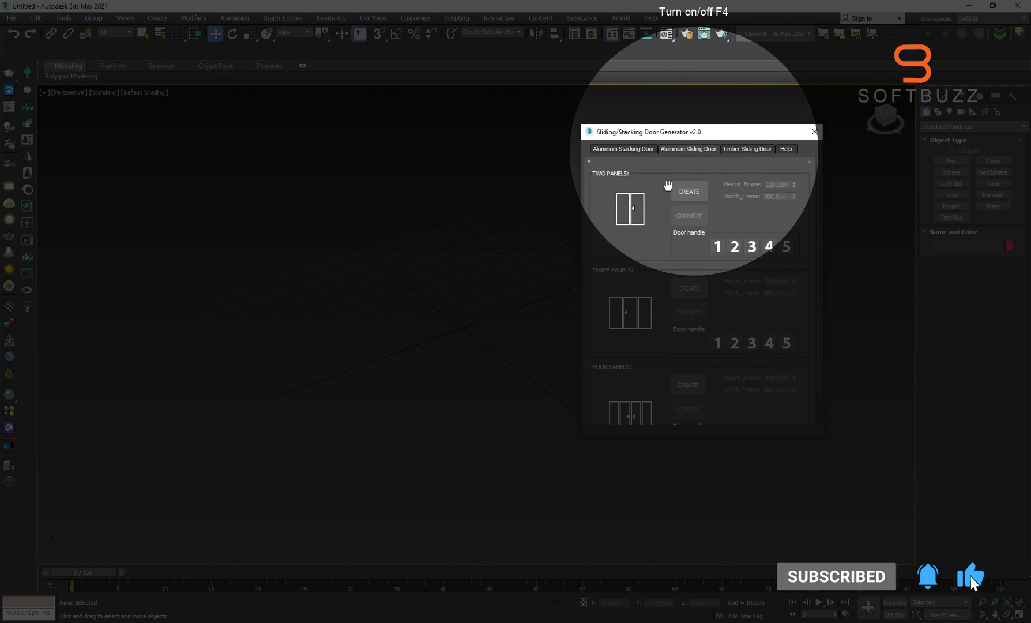
pyautogui.click(748, 151)
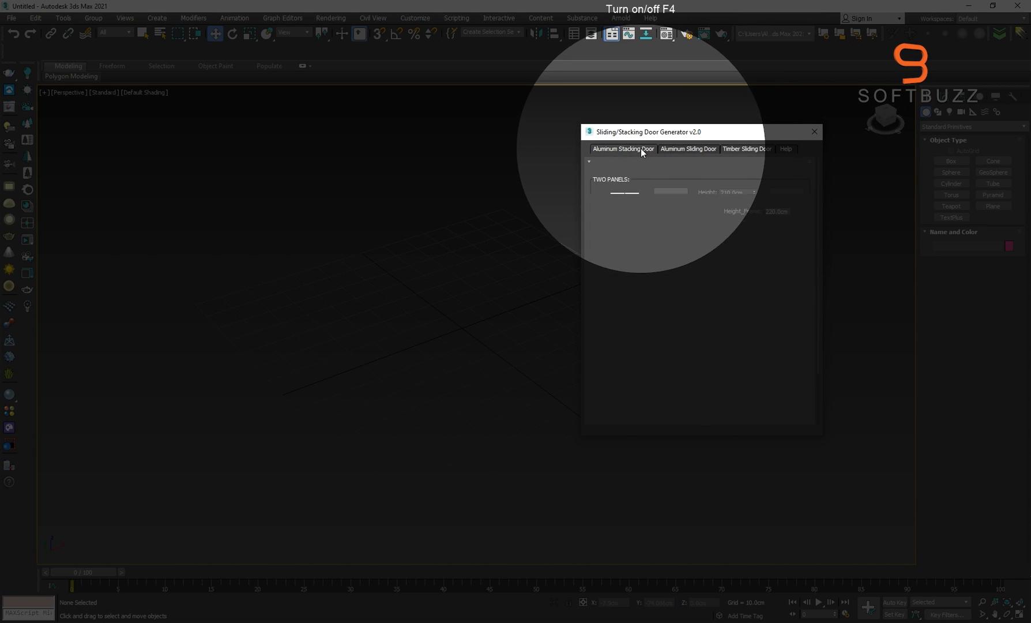
pyautogui.click(641, 150)
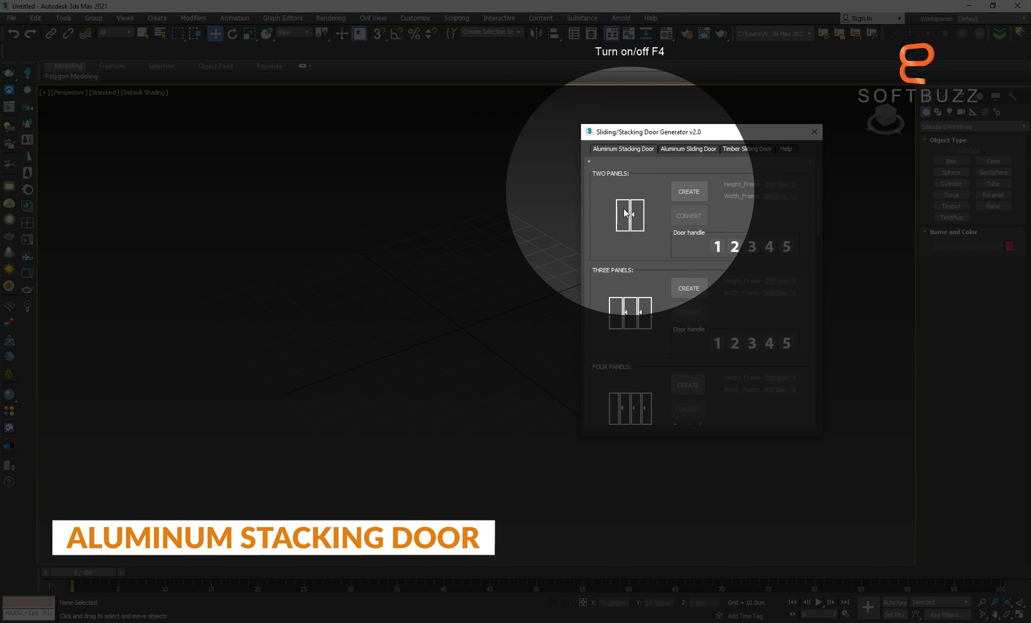
pyautogui.scroll(-2, 644, 295)
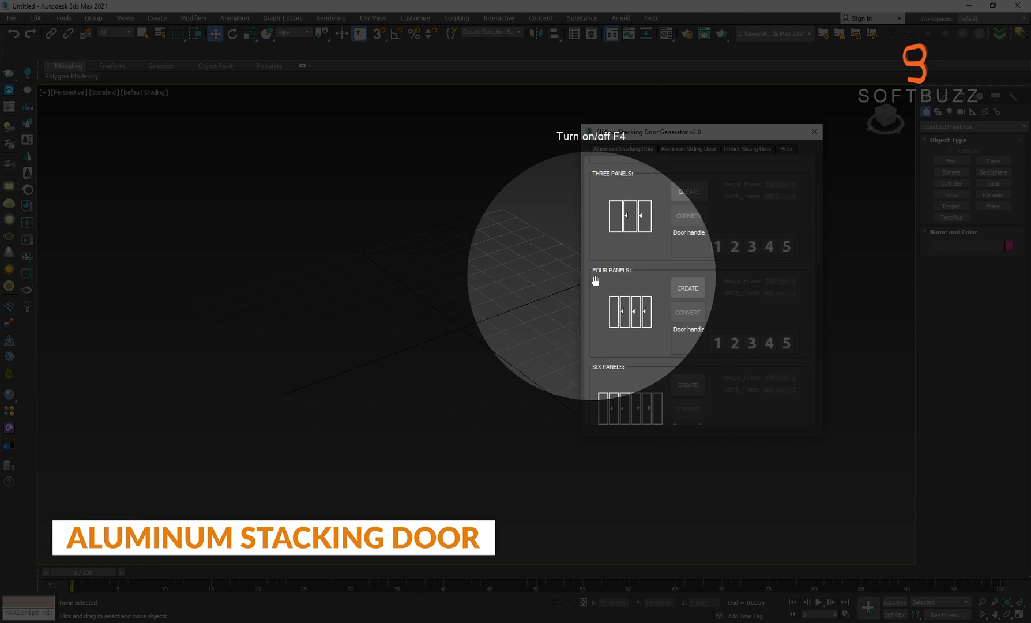
pyautogui.scroll(-4, 634, 289)
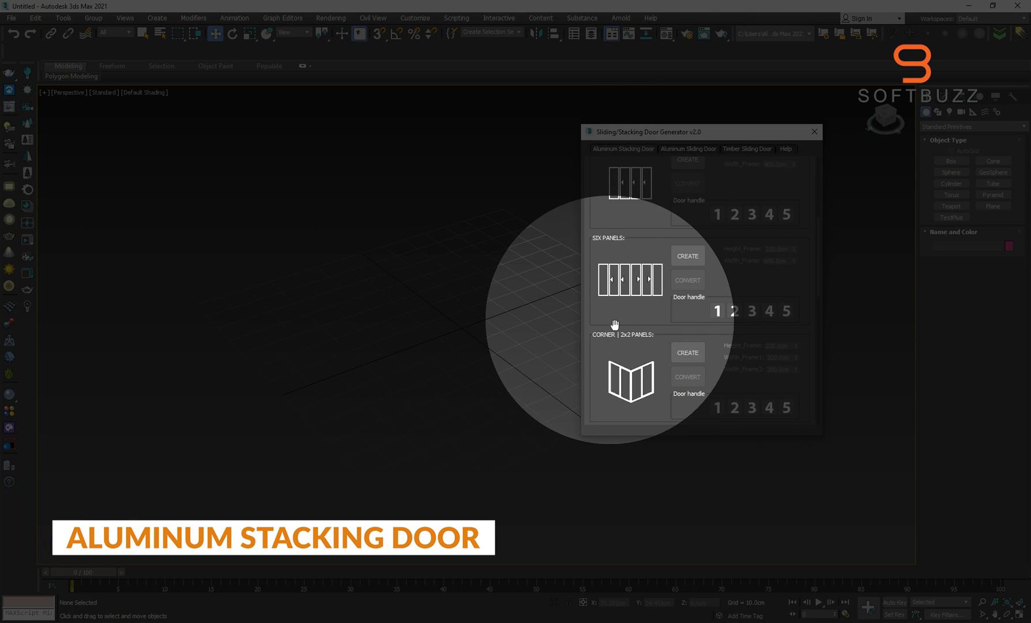
pyautogui.scroll(-6, 626, 332)
pyautogui.scroll(3, 637, 344)
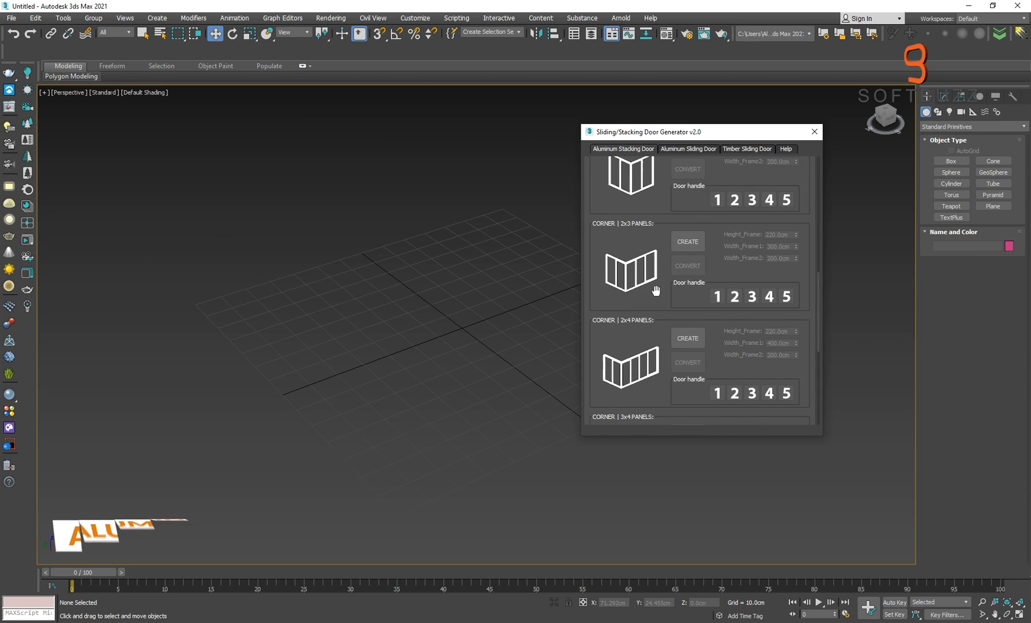
# Create a two-panel aluminum stacking door from the generator's presets.
pyautogui.scroll(5, 655, 290)
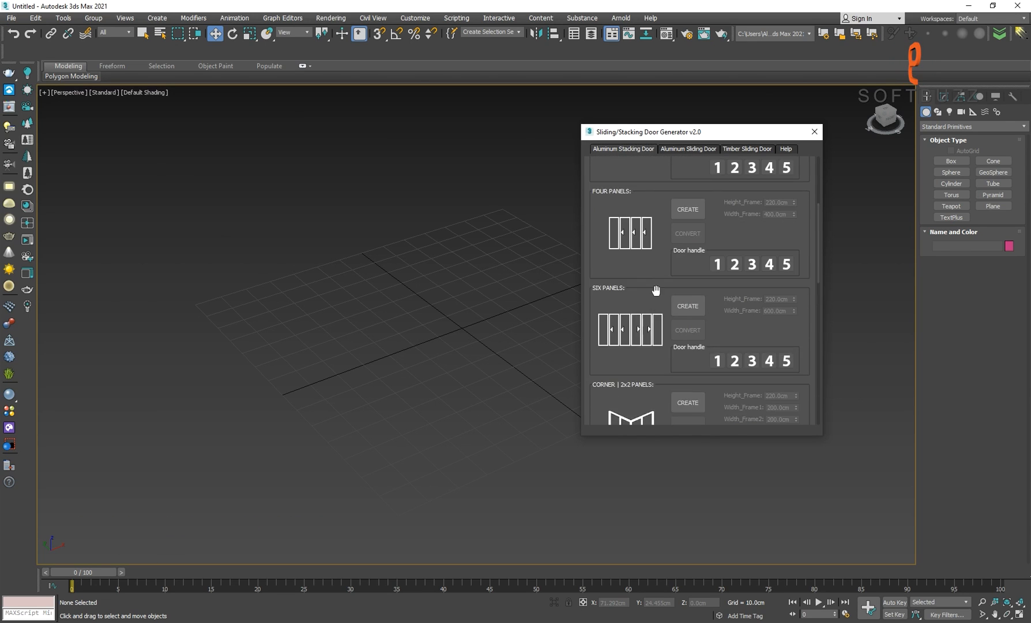
pyautogui.scroll(3, 655, 289)
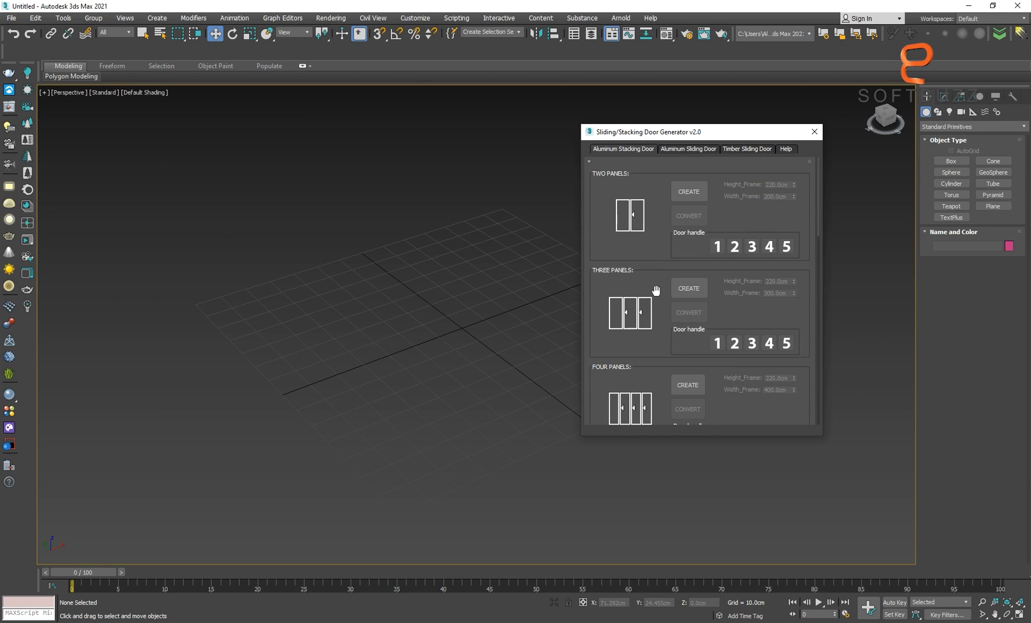
pyautogui.click(702, 190)
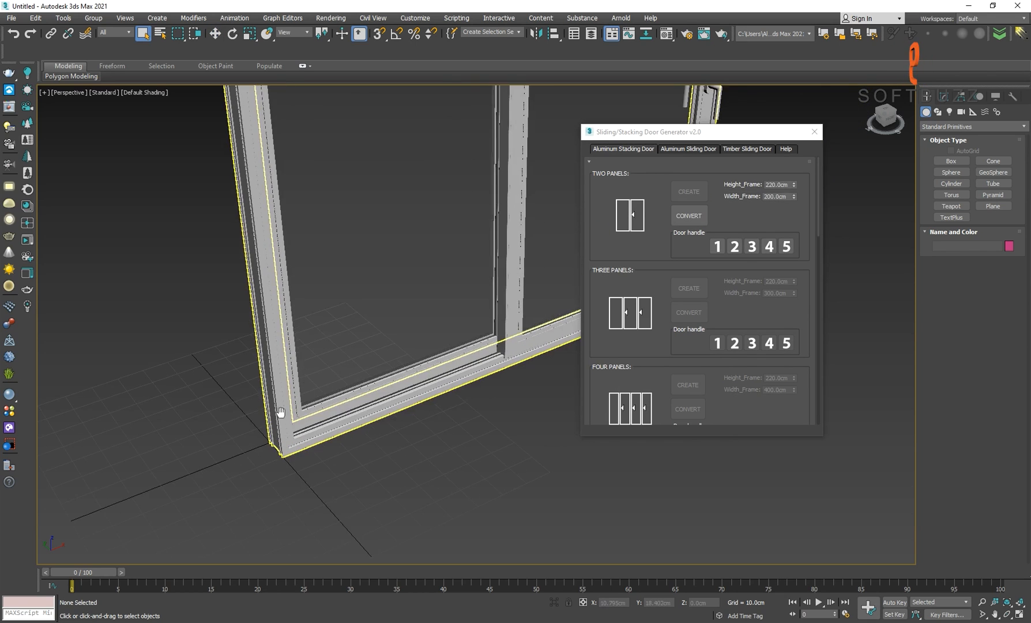
pyautogui.keyDown('alt'); pyautogui.moveTo(361, 365); pyautogui.dragTo(288, 336, button='middle'); pyautogui.keyUp('alt')
pyautogui.scroll(5, 451, 325)
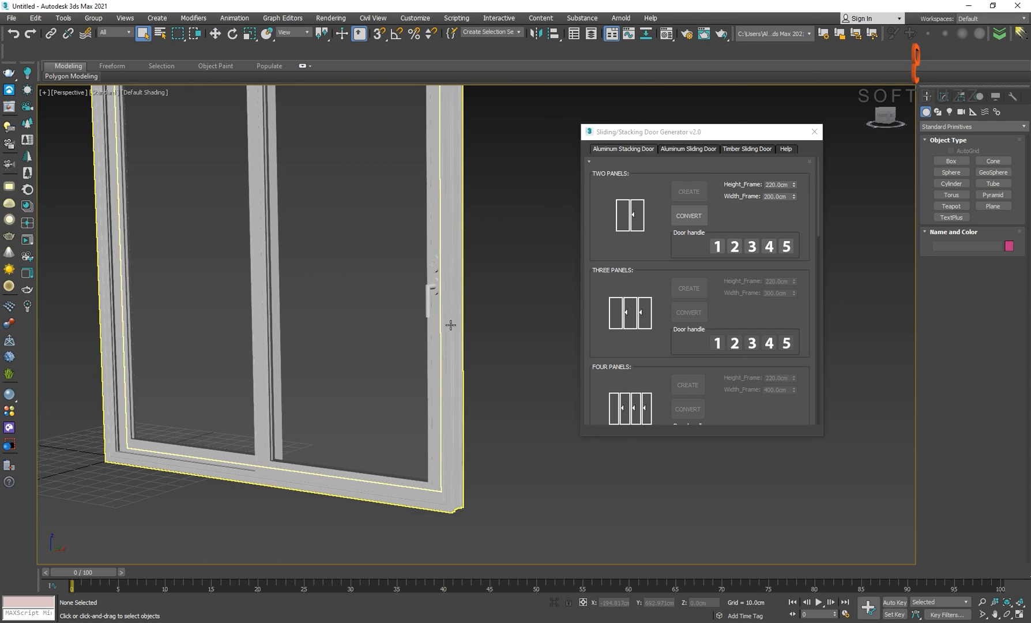
# Examine the two-panel door's handle and frame profile up close from several angles.
pyautogui.click(441, 297)
pyautogui.scroll(8, 432, 294)
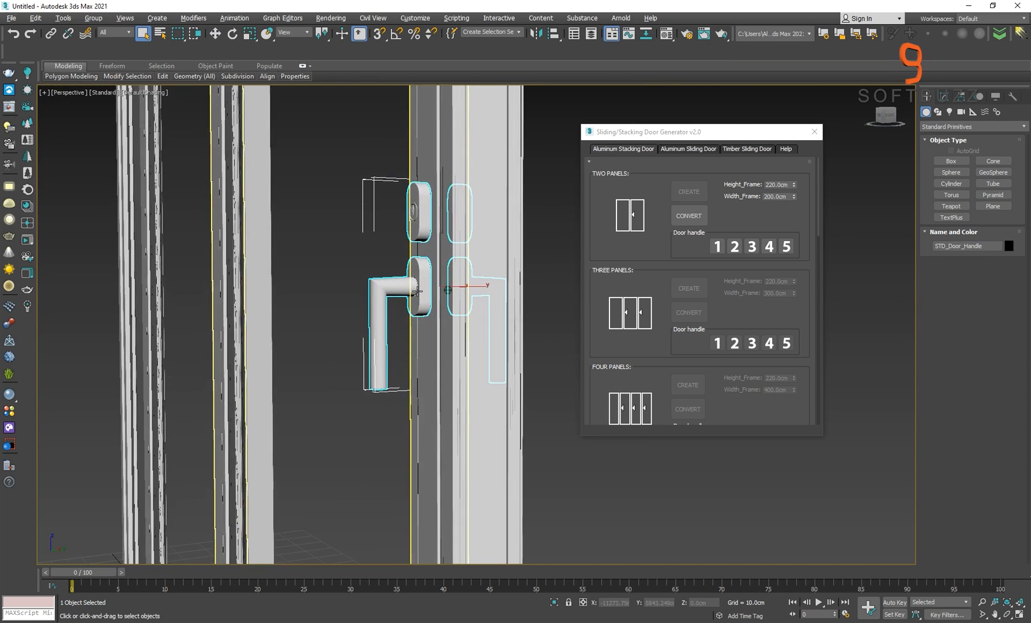
pyautogui.scroll(-8, 424, 291)
pyautogui.keyDown('alt'); pyautogui.moveTo(382, 286); pyautogui.dragTo(404, 331, button='middle'); pyautogui.keyUp('alt')
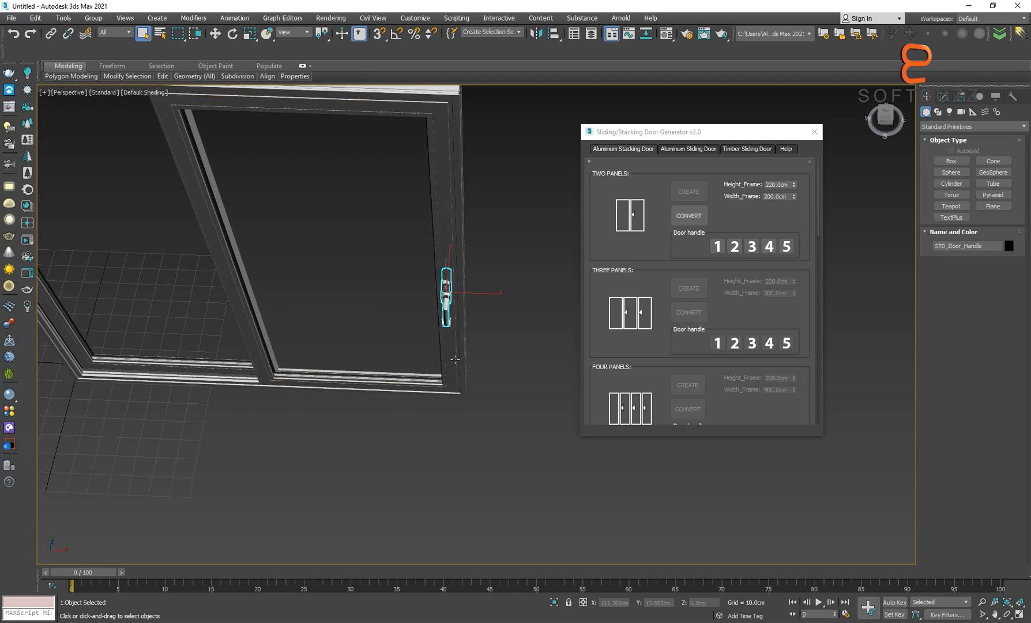
pyautogui.press('w')
pyautogui.click(374, 302)
pyautogui.keyDown('alt'); pyautogui.moveTo(392, 385); pyautogui.dragTo(413, 368, button='middle'); pyautogui.keyUp('alt')
pyautogui.moveTo(412, 368); pyautogui.dragTo(419, 283, button='middle')
# Try door handle styles 2 to 5 on the two-panel door and go back to style 1.
pyautogui.scroll(7, 485, 335)
pyautogui.click(733, 246)
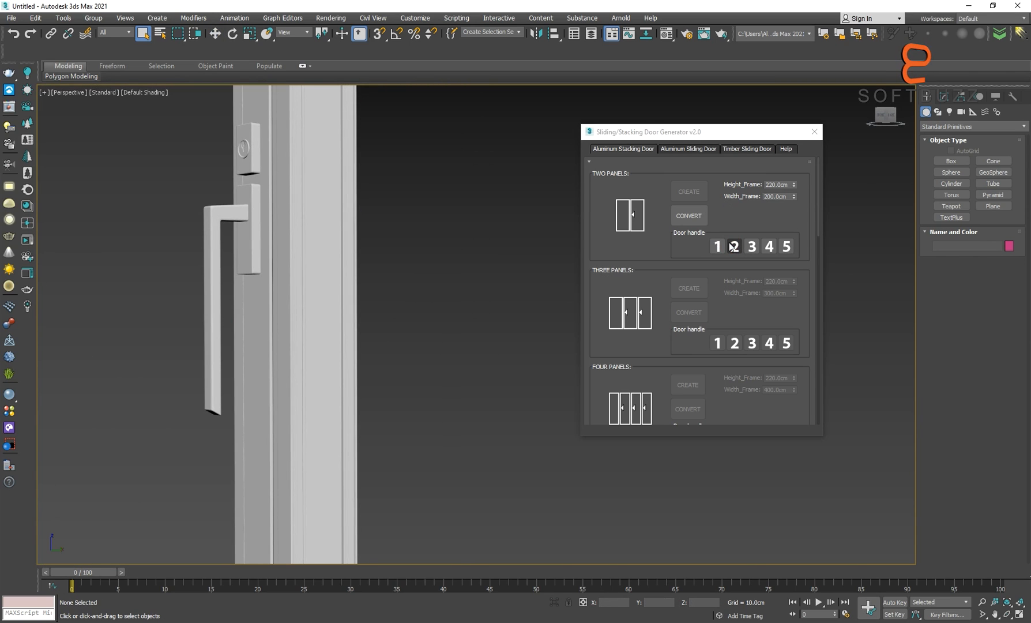
pyautogui.click(753, 248)
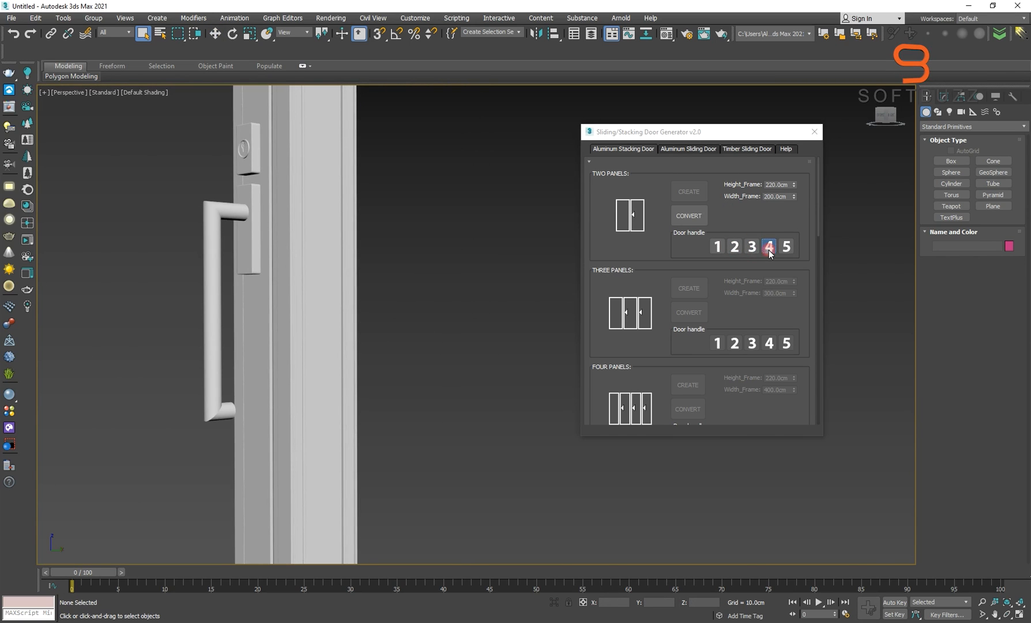
pyautogui.click(769, 253)
pyautogui.keyDown('alt'); pyautogui.moveTo(403, 252); pyautogui.dragTo(446, 257, button='middle'); pyautogui.keyUp('alt')
pyautogui.click(787, 248)
pyautogui.scroll(-10, 430, 247)
pyautogui.click(717, 247)
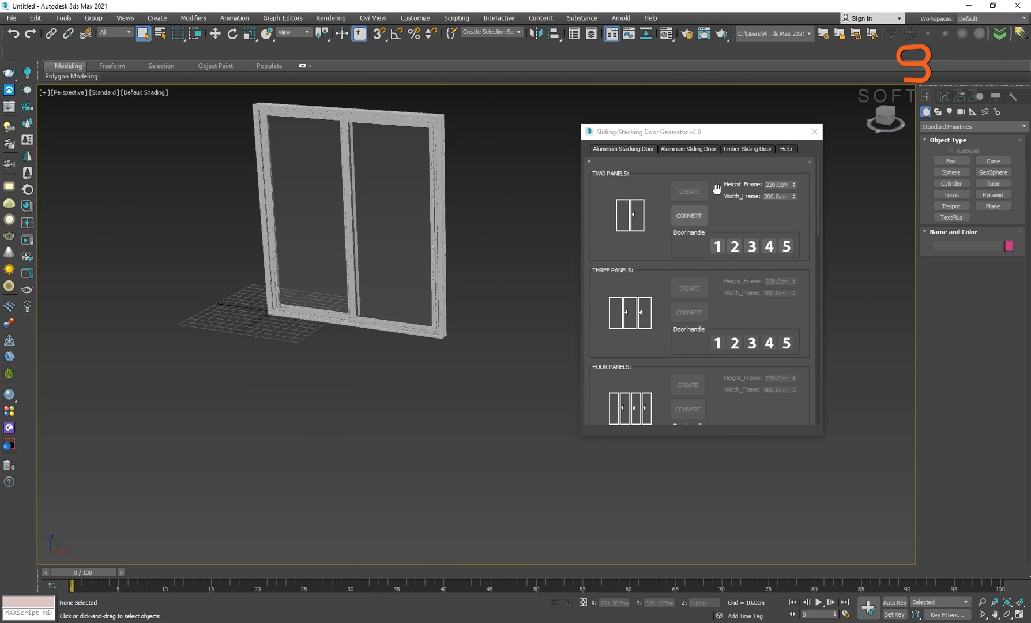
pyautogui.moveTo(385, 265); pyautogui.dragTo(388, 298, button='middle')
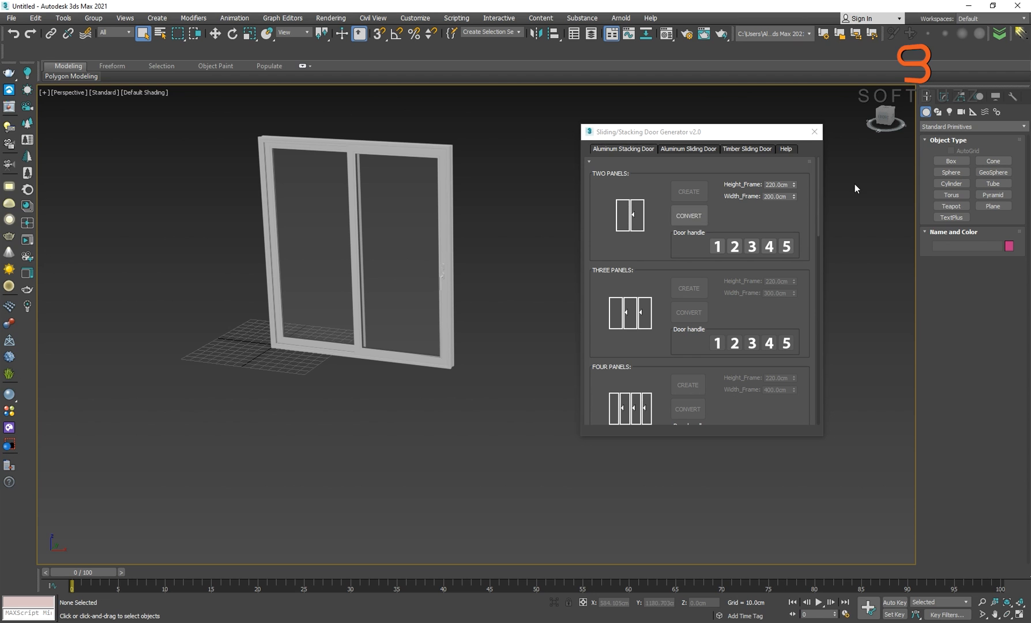
# Resize the two-panel door's frame to 271.3 cm high and 165.6 cm wide, and convert the door.
pyautogui.moveTo(794, 186)
pyautogui.mouseDown()
pyautogui.moveTo(787, 94)
pyautogui.moveTo(778, 508)
pyautogui.mouseUp()
pyautogui.moveTo(795, 202); pyautogui.dragTo(804, 386)
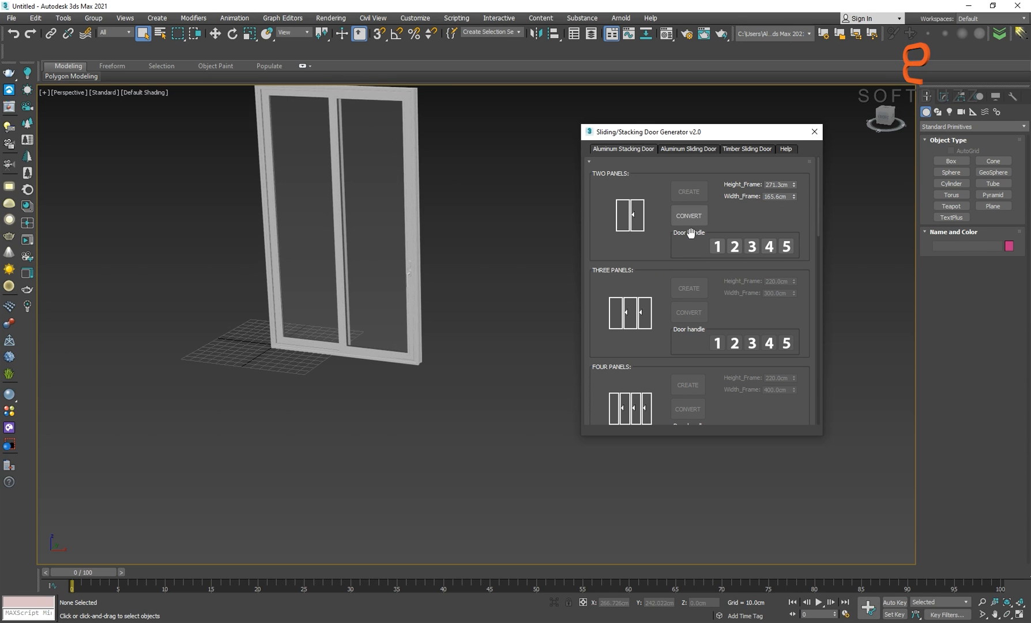
pyautogui.click(689, 215)
pyautogui.scroll(-4, 357, 315)
# Select the converted door's handle-side panel for moving and test sliding it along the X axis.
pyautogui.click(365, 223)
pyautogui.press('w')
pyautogui.scroll(8, 449, 320)
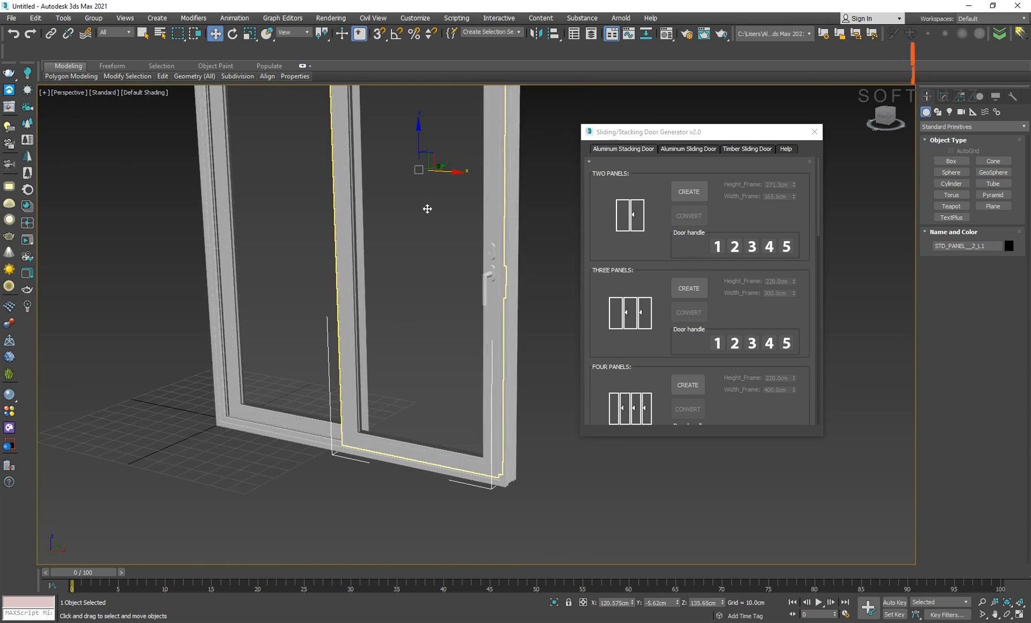
pyautogui.scroll(-5, 427, 208)
pyautogui.moveTo(421, 229); pyautogui.dragTo(336, 236)
pyautogui.moveTo(385, 248); pyautogui.dragTo(426, 251)
# Animate the handle-side panel with Auto Key between frames 0 and 100, sliding it along X to about 55 cm at frame 0.
pyautogui.click(894, 602)
pyautogui.moveTo(913, 570); pyautogui.dragTo(1, 569)
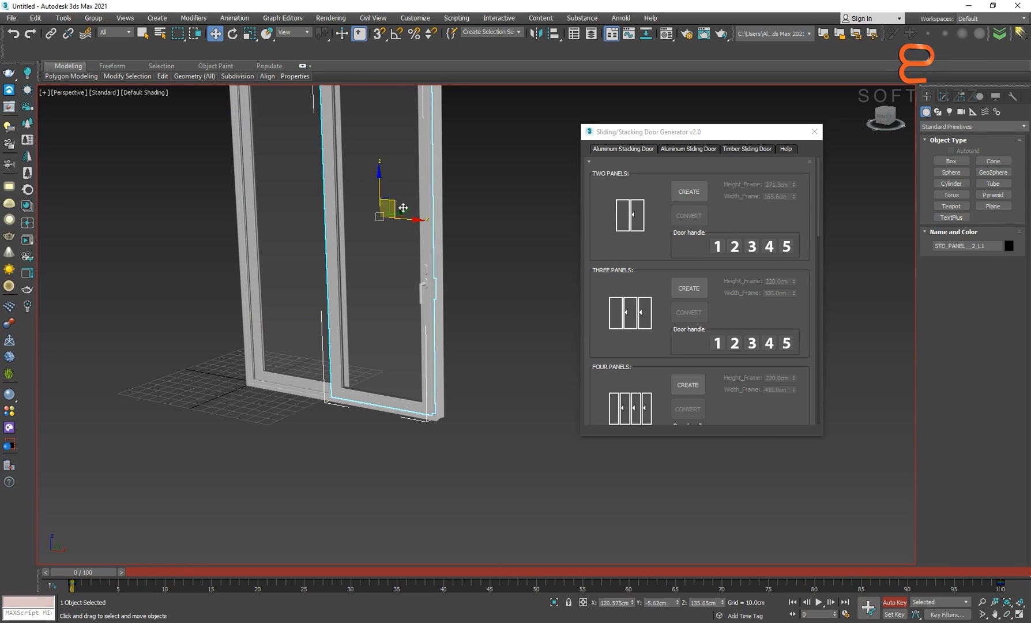
pyautogui.moveTo(406, 222); pyautogui.dragTo(328, 216)
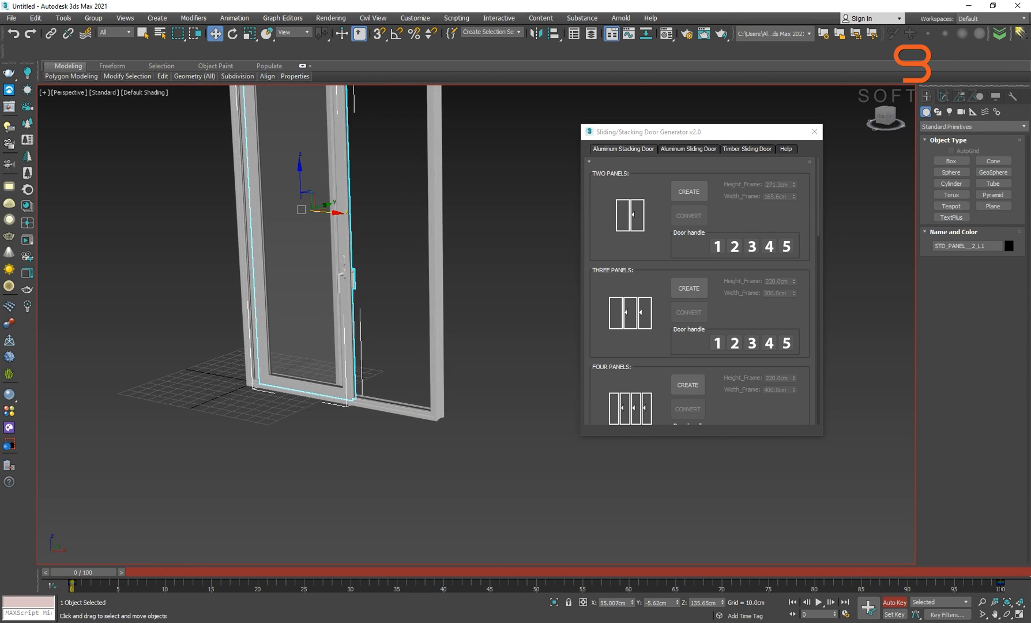
# Play back the sliding panel animation, stop it and turn off Auto Key.
pyautogui.click(818, 602)
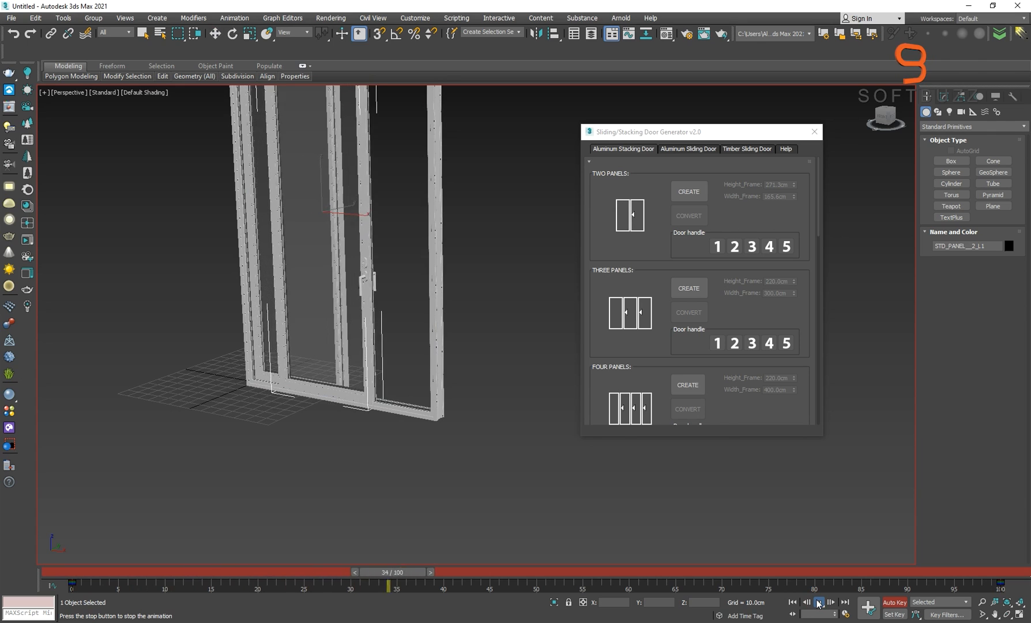
pyautogui.click(819, 603)
pyautogui.moveTo(382, 284); pyautogui.dragTo(406, 318, button='middle')
pyautogui.click(894, 602)
# Select the whole two-panel door and move it along the X axis away from the grid's origin.
pyautogui.scroll(-3, 392, 232)
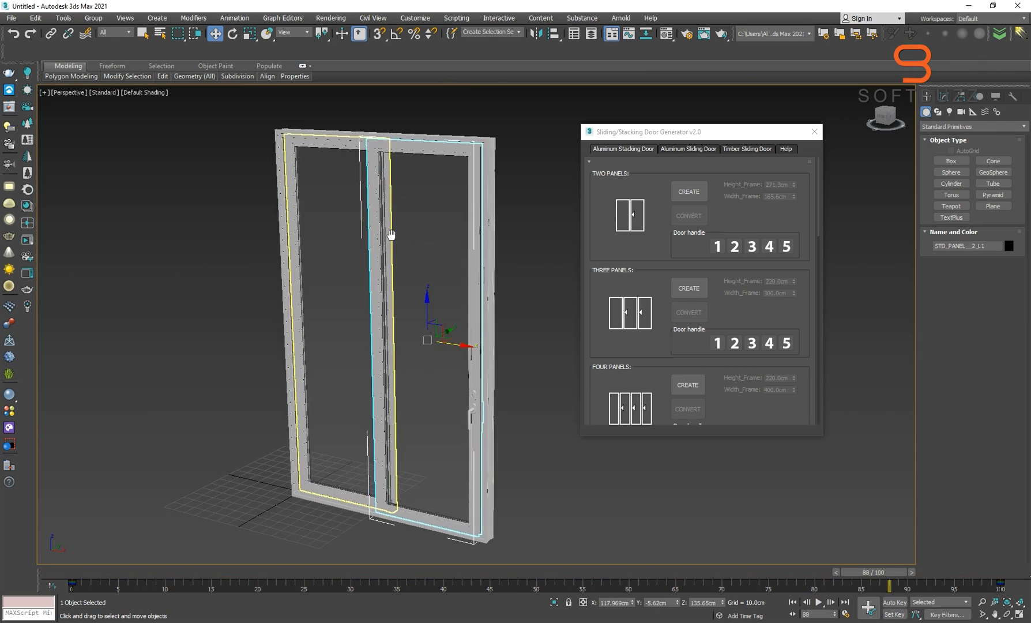
pyautogui.scroll(5, 414, 304)
pyautogui.scroll(-10, 414, 304)
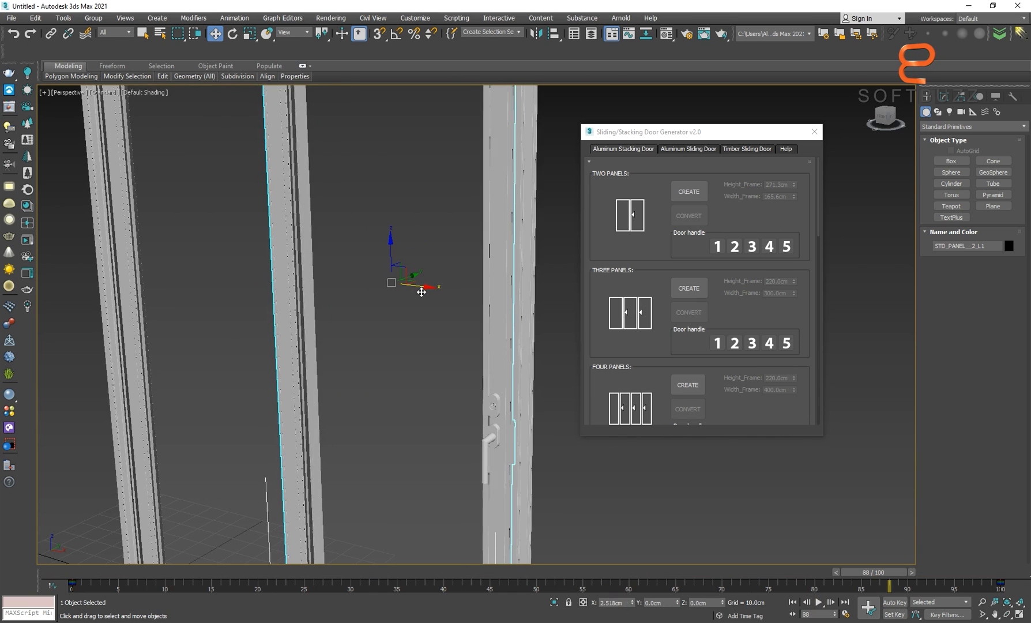
pyautogui.moveTo(294, 184); pyautogui.dragTo(540, 474)
pyautogui.moveTo(422, 287); pyautogui.dragTo(112, 246)
pyautogui.keyDown('alt'); pyautogui.moveTo(148, 254); pyautogui.dragTo(280, 270, button='middle'); pyautogui.keyUp('alt')
pyautogui.scroll(3, 172, 261)
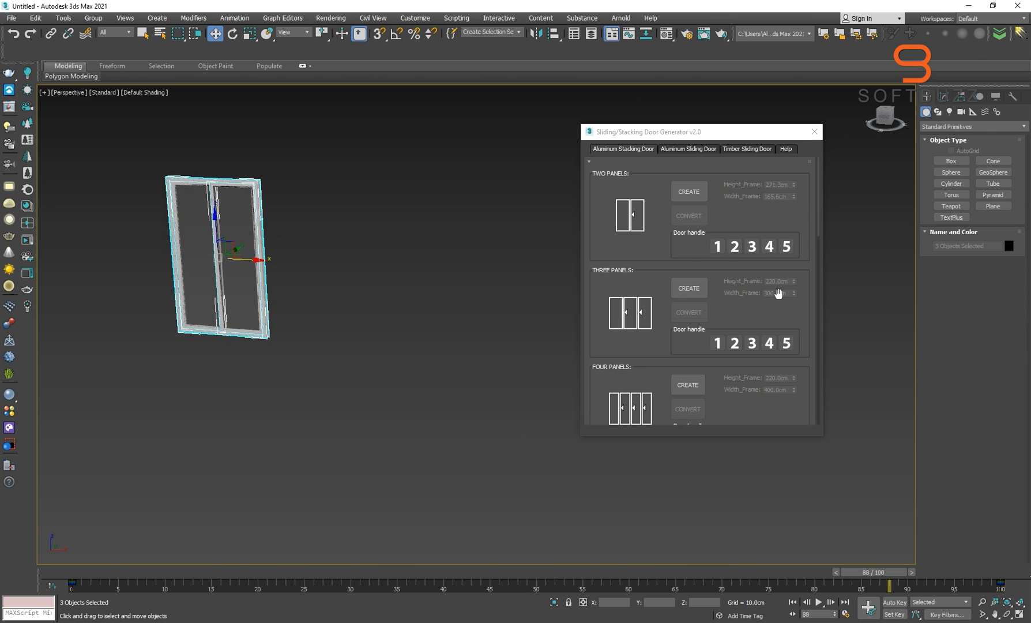
# Create a three-panel aluminum stacking door at the grid's origin.
pyautogui.moveTo(668, 248); pyautogui.dragTo(673, 203)
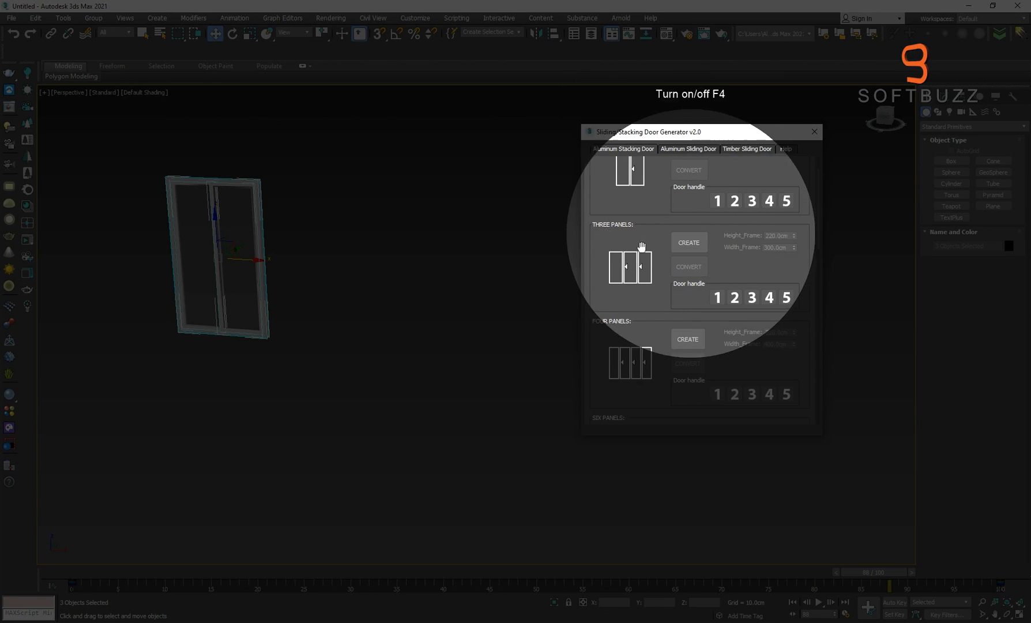
pyautogui.click(690, 244)
pyautogui.moveTo(539, 256); pyautogui.dragTo(187, 244, button='middle')
pyautogui.scroll(-2, 187, 244)
pyautogui.scroll(4, 454, 283)
pyautogui.scroll(2, 456, 285)
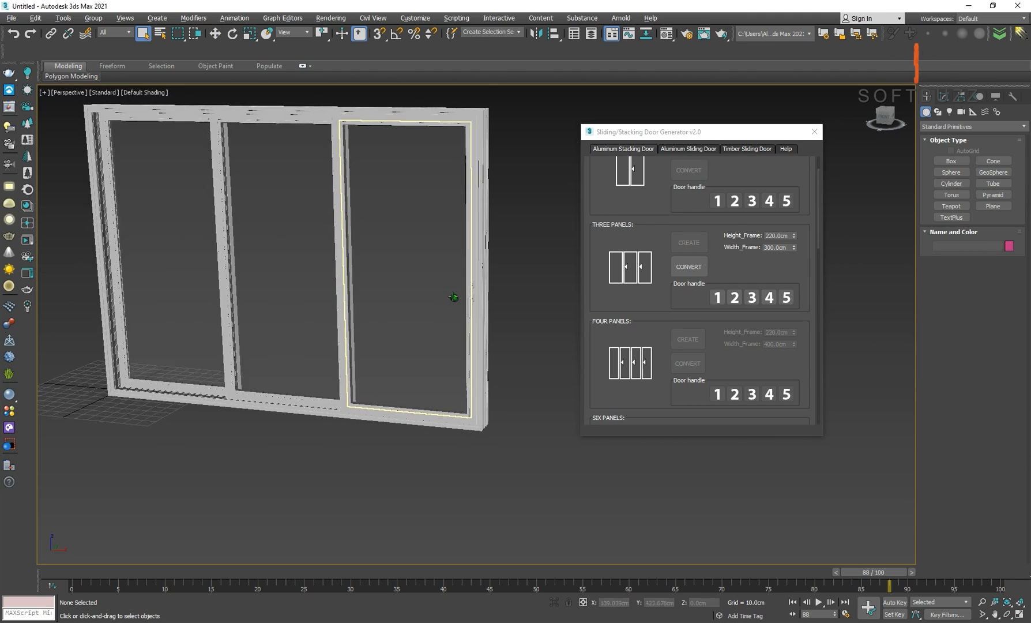
pyautogui.scroll(-2, 461, 286)
pyautogui.scroll(4, 461, 288)
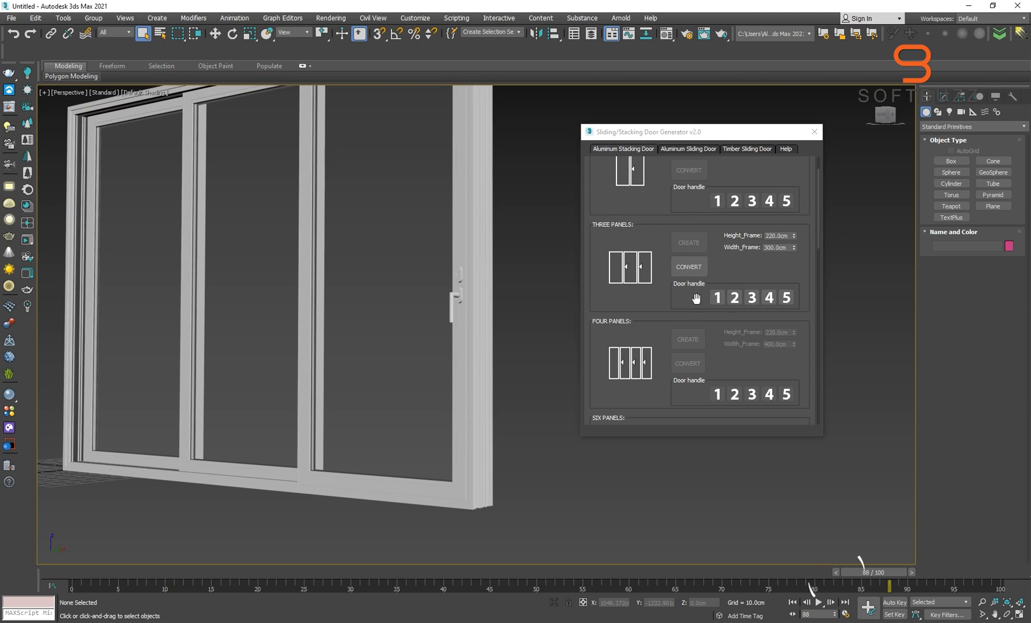
# Give the three-panel door handle style 5 after trying styles 2 and 4, and convert the door.
pyautogui.click(735, 298)
pyautogui.click(764, 300)
pyautogui.scroll(5, 485, 304)
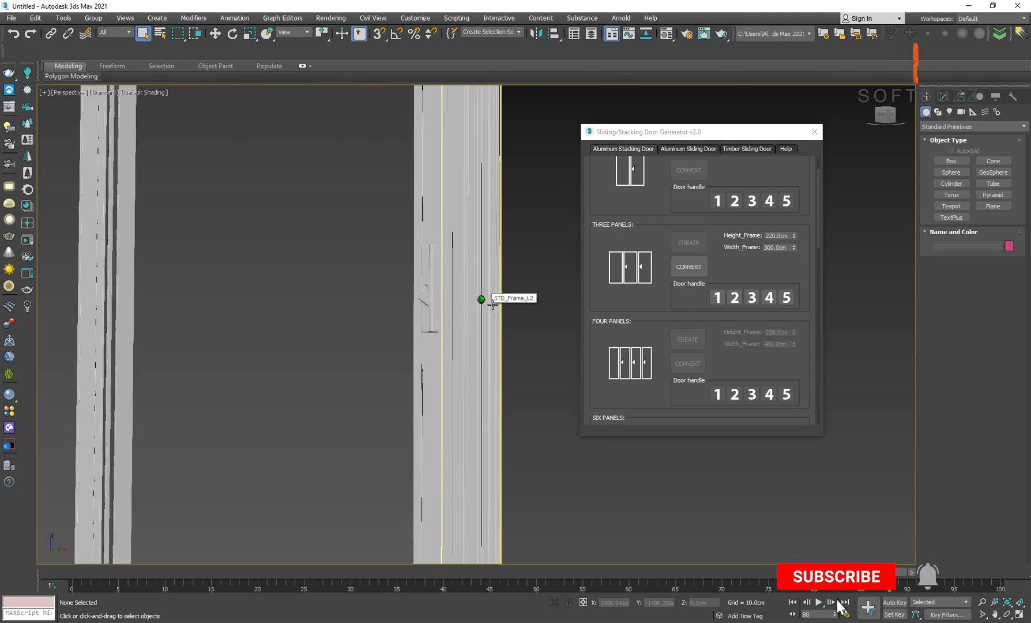
pyautogui.click(788, 299)
pyautogui.keyDown('alt'); pyautogui.moveTo(410, 288); pyautogui.dragTo(477, 273, button='middle'); pyautogui.keyUp('alt')
pyautogui.press('z')
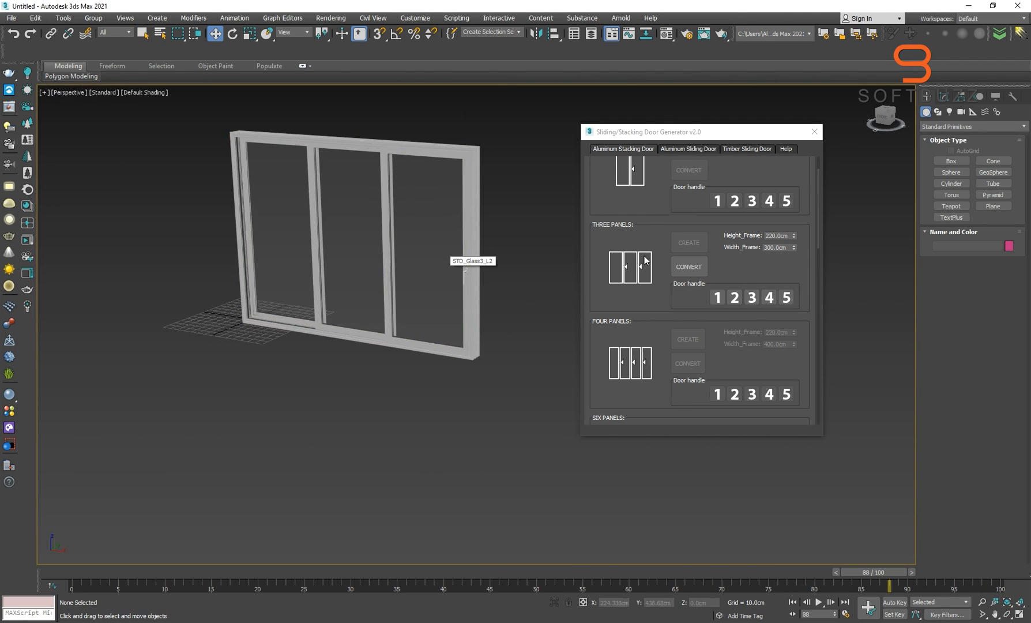
pyautogui.click(688, 268)
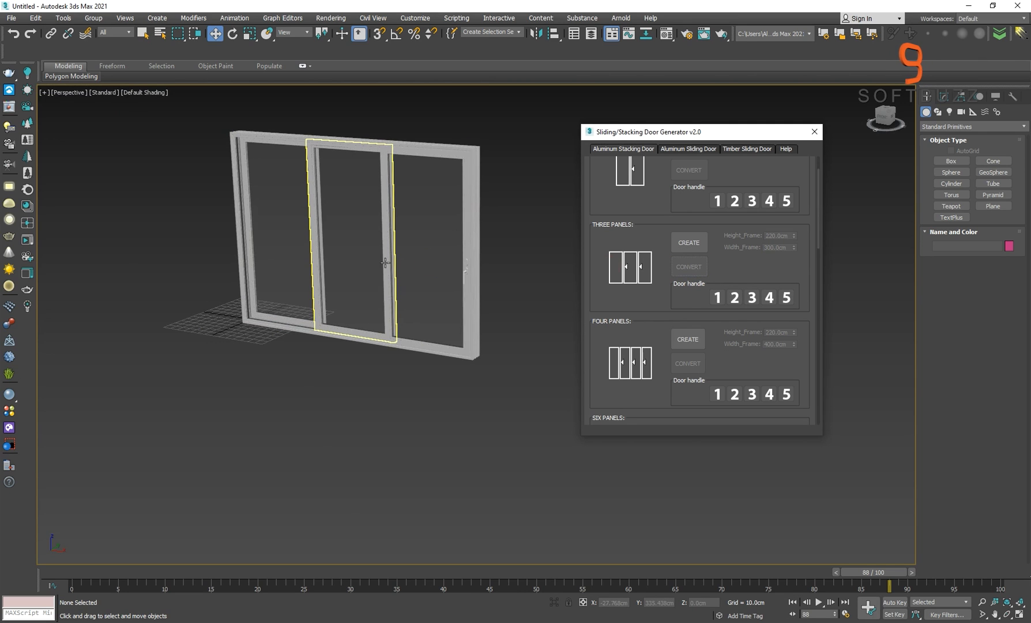
# Test sliding the panels of the converted three-panel door along the X axis.
pyautogui.click(383, 256)
pyautogui.moveTo(471, 268); pyautogui.dragTo(281, 257)
pyautogui.scroll(5, 428, 298)
pyautogui.scroll(-5, 315, 258)
# Select the whole three-panel door and move it along X beside the two-panel door.
pyautogui.scroll(-8, 281, 257)
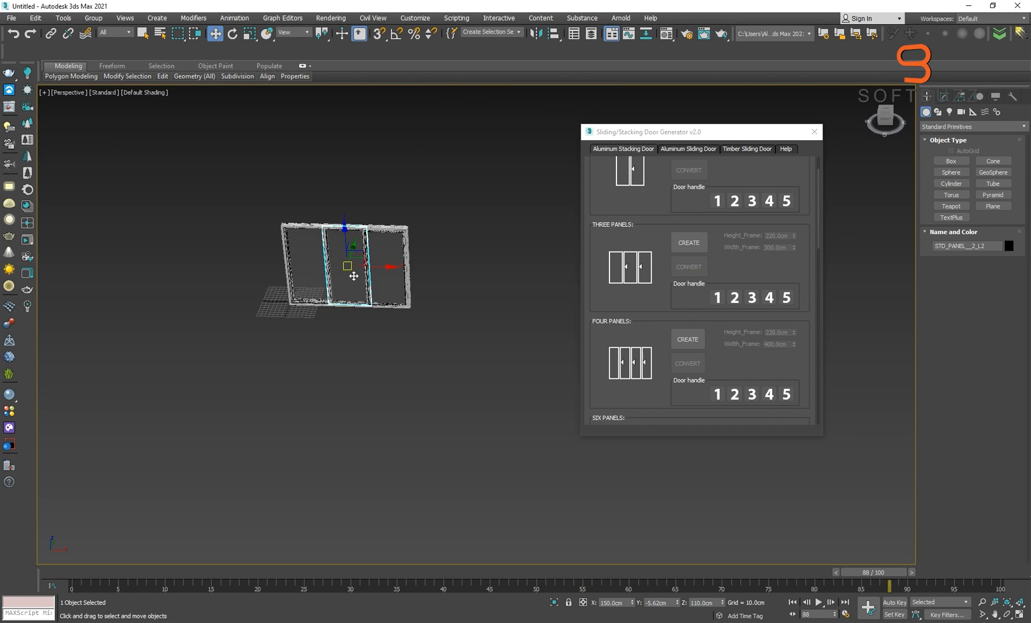
pyautogui.moveTo(255, 201); pyautogui.dragTo(202, 236)
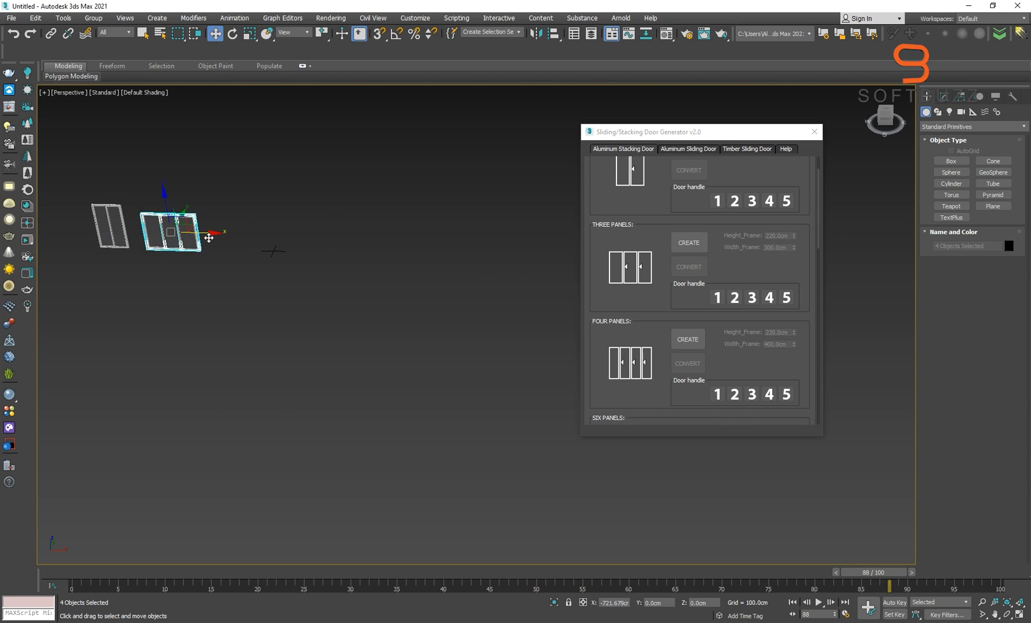
pyautogui.scroll(7, 227, 242)
# Create a four-panel aluminum stacking door.
pyautogui.moveTo(611, 293); pyautogui.dragTo(645, 200)
pyautogui.click(699, 222)
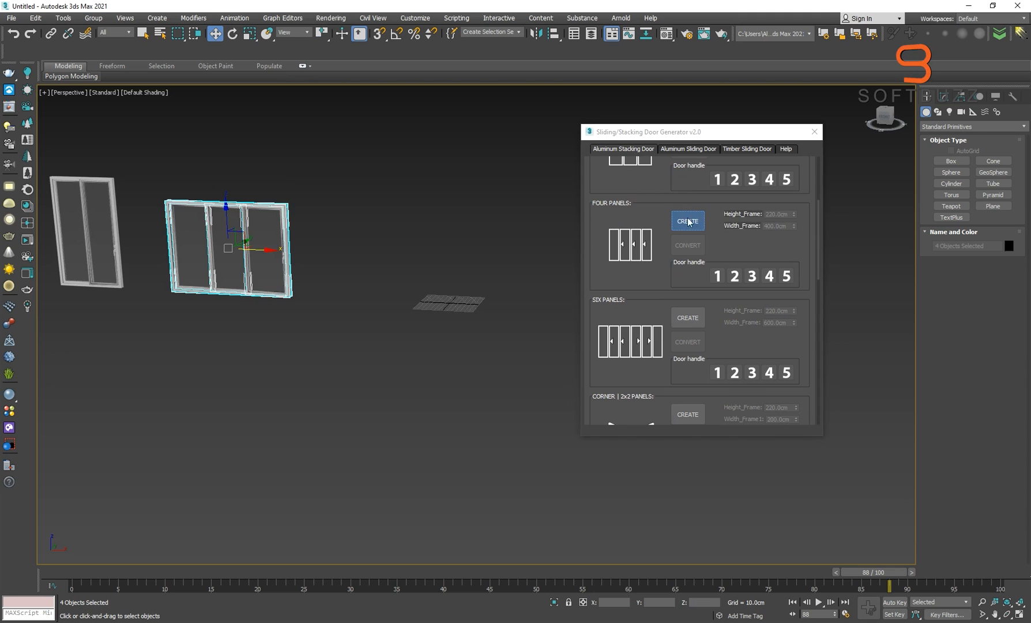
pyautogui.scroll(6, 423, 268)
pyautogui.scroll(4, 345, 269)
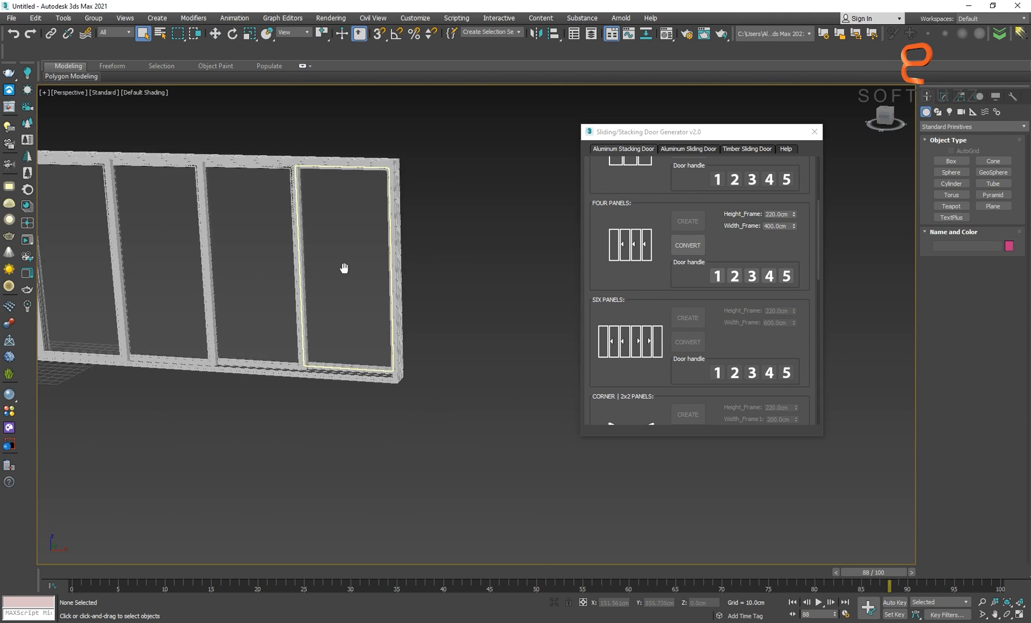
# Convert the four-panel door and move it along X closer to the three-panel door.
pyautogui.scroll(-8, 350, 274)
pyautogui.click(352, 246)
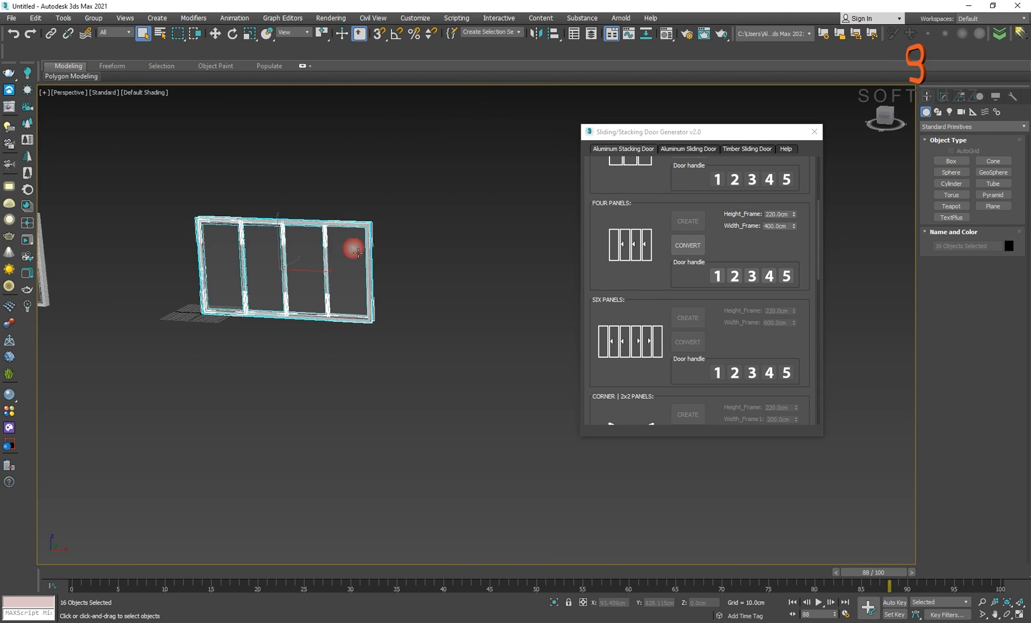
pyautogui.scroll(-4, 353, 246)
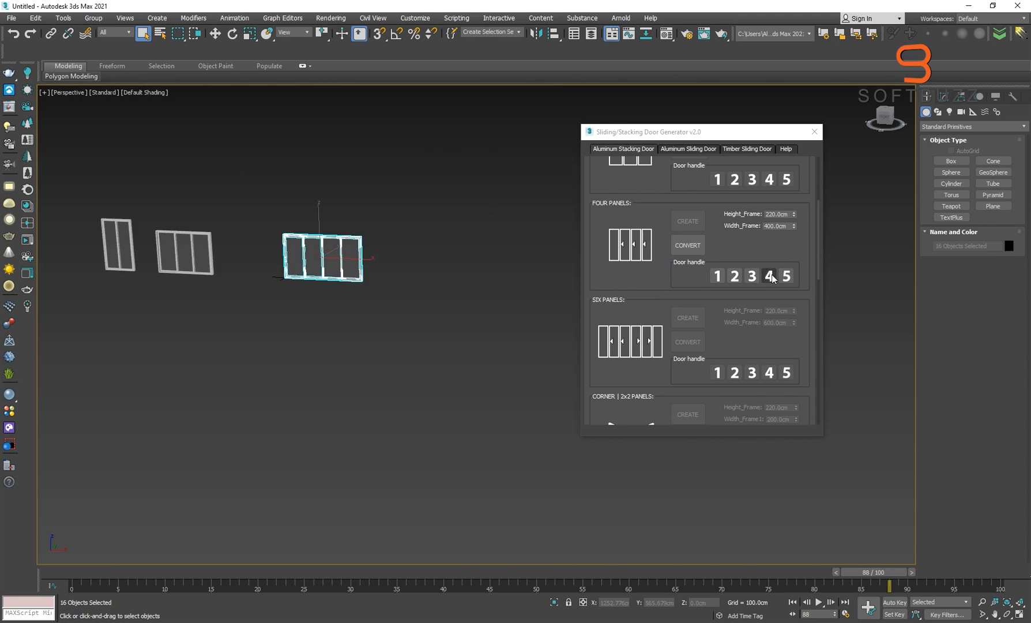
pyautogui.click(351, 258)
pyautogui.moveTo(235, 343); pyautogui.dragTo(236, 343)
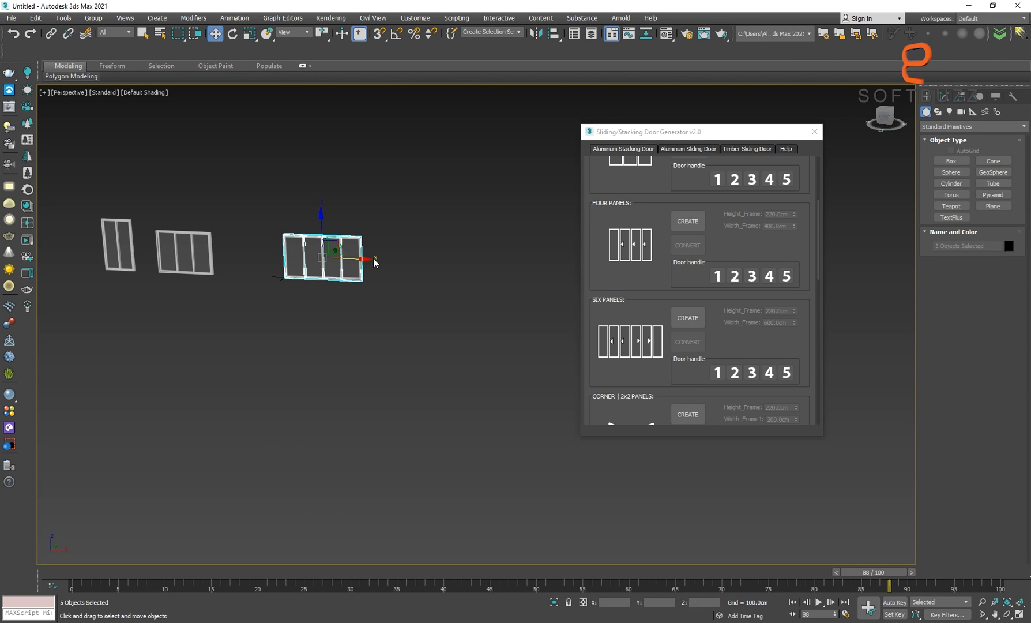
pyautogui.moveTo(367, 263); pyautogui.dragTo(318, 260)
# Create a six-panel aluminum stacking door.
pyautogui.scroll(-2, 656, 298)
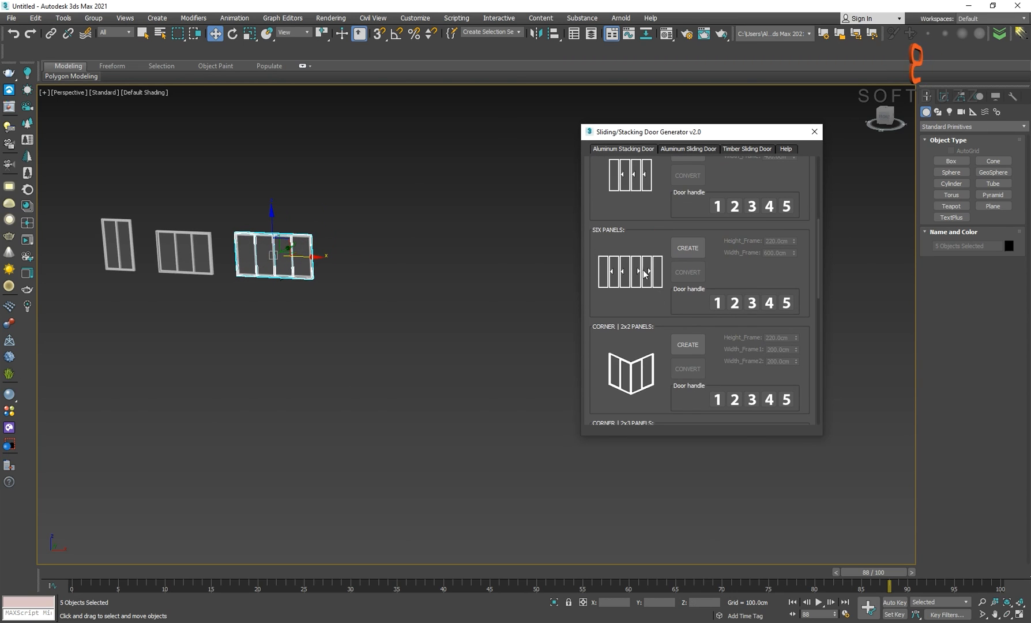
pyautogui.click(680, 252)
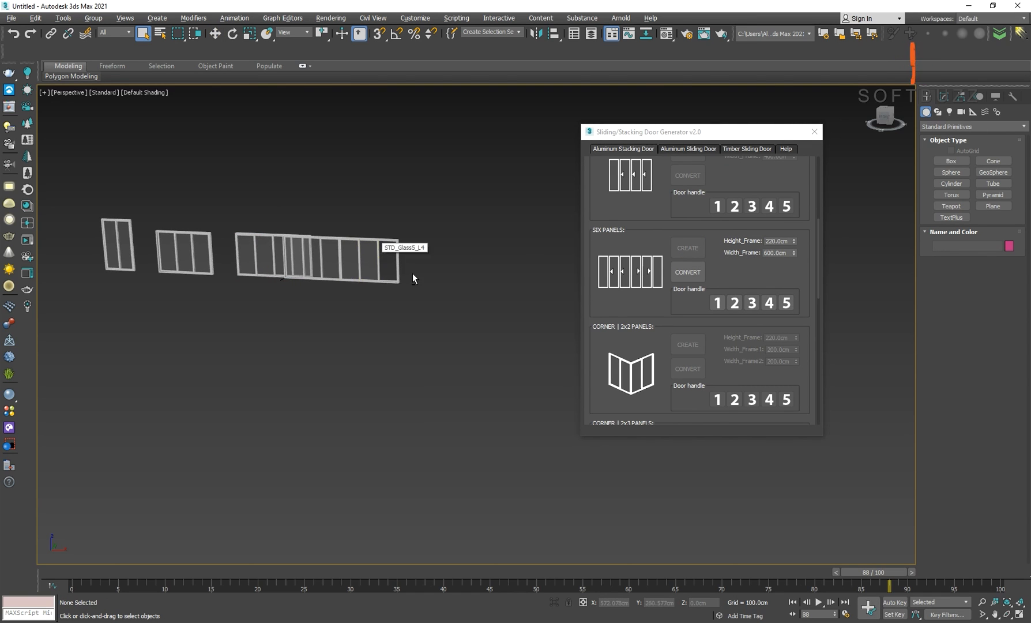
pyautogui.keyDown('alt'); pyautogui.moveTo(412, 273); pyautogui.dragTo(418, 281, button='middle'); pyautogui.keyUp('alt')
pyautogui.moveTo(351, 342); pyautogui.dragTo(331, 336)
pyautogui.scroll(3, 316, 247)
pyautogui.click(426, 215)
# Move the four-panel door, together with the smaller doors, along X clear of the six-panel door.
pyautogui.moveTo(267, 278); pyautogui.dragTo(440, 331, button='middle')
pyautogui.scroll(3, 473, 280)
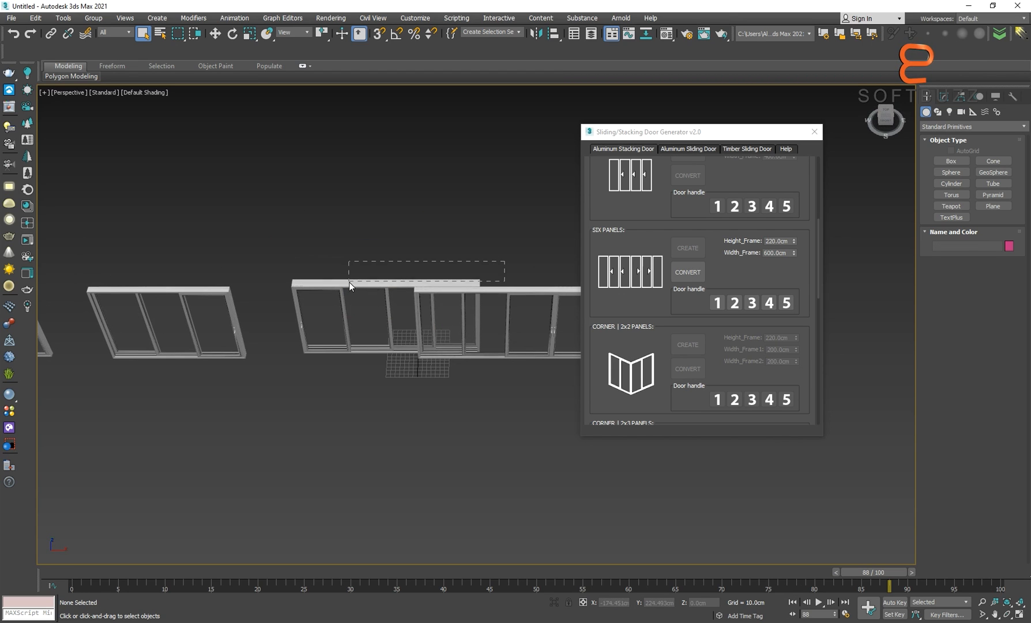
pyautogui.moveTo(349, 282); pyautogui.dragTo(347, 286)
pyautogui.press('w')
pyautogui.moveTo(455, 323)
pyautogui.mouseDown()
pyautogui.moveTo(251, 324)
pyautogui.moveTo(444, 323)
pyautogui.mouseUp()
pyautogui.scroll(-5, 359, 389)
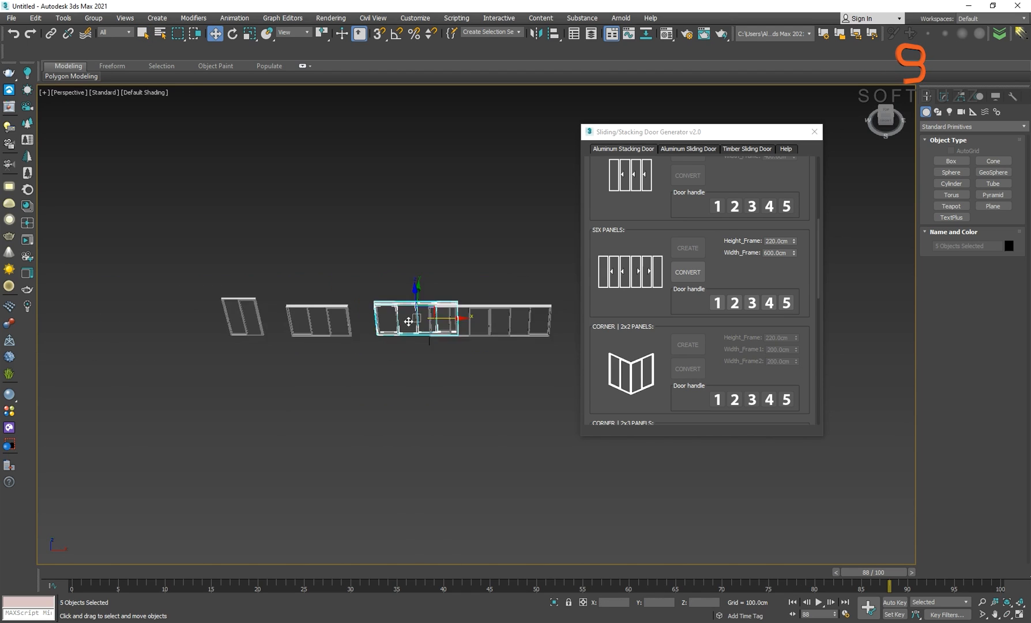
pyautogui.keyDown('ctrl'); pyautogui.moveTo(373, 369); pyautogui.dragTo(373, 370); pyautogui.keyUp('ctrl')
pyautogui.moveTo(404, 328); pyautogui.dragTo(247, 324)
# Change the six-panel stacking door's handles to style 3, to style 5 and finally to style 1.
pyautogui.keyDown('ctrl'); pyautogui.moveTo(523, 284); pyautogui.dragTo(400, 361); pyautogui.keyUp('ctrl')
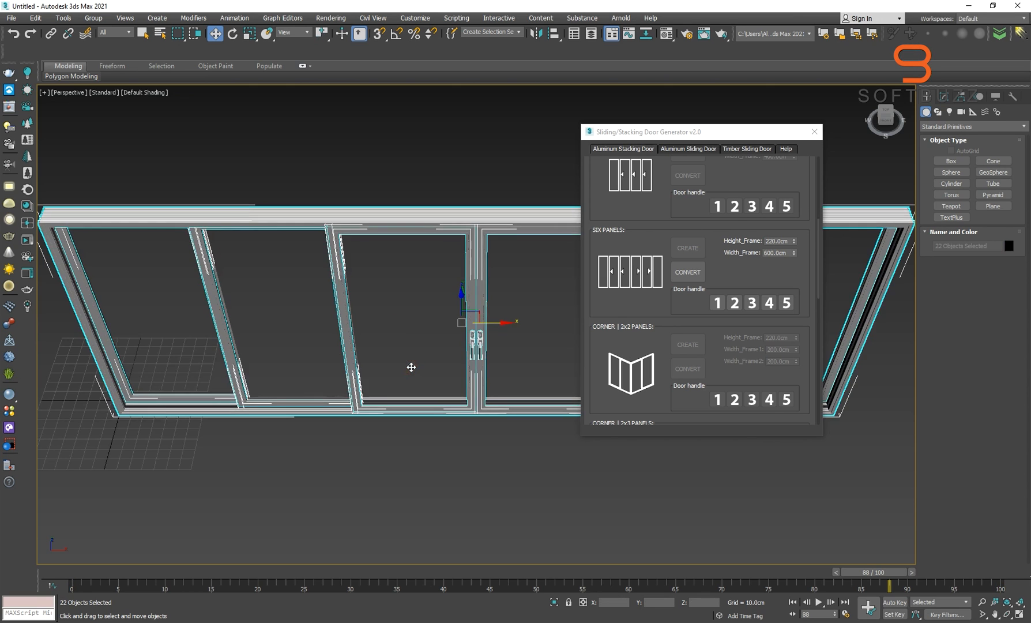
pyautogui.press('z')
pyautogui.click(476, 487)
pyautogui.moveTo(555, 351); pyautogui.dragTo(404, 349, button='middle')
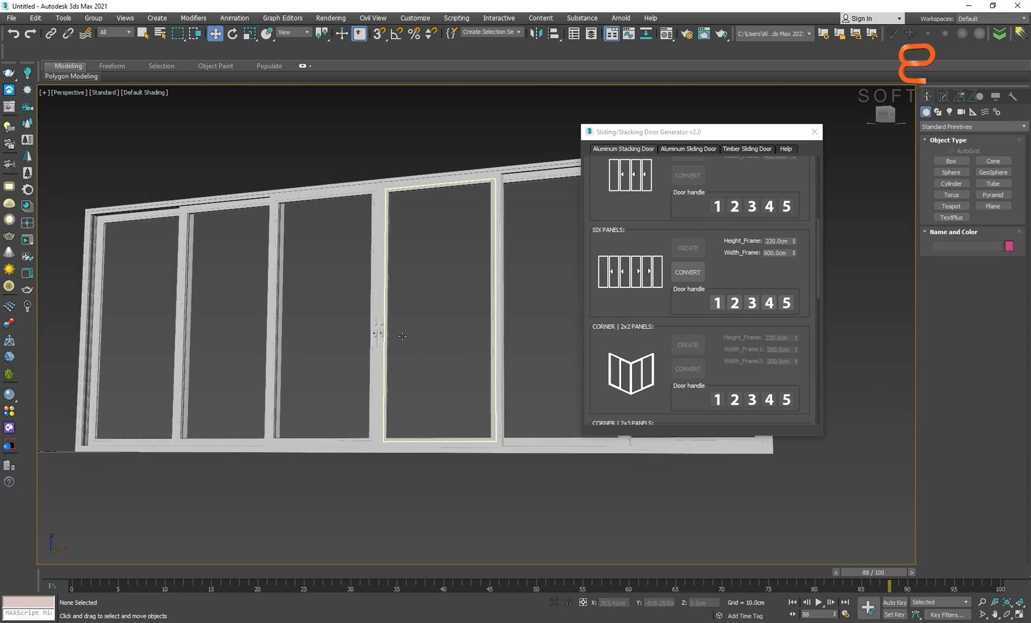
pyautogui.scroll(5, 397, 334)
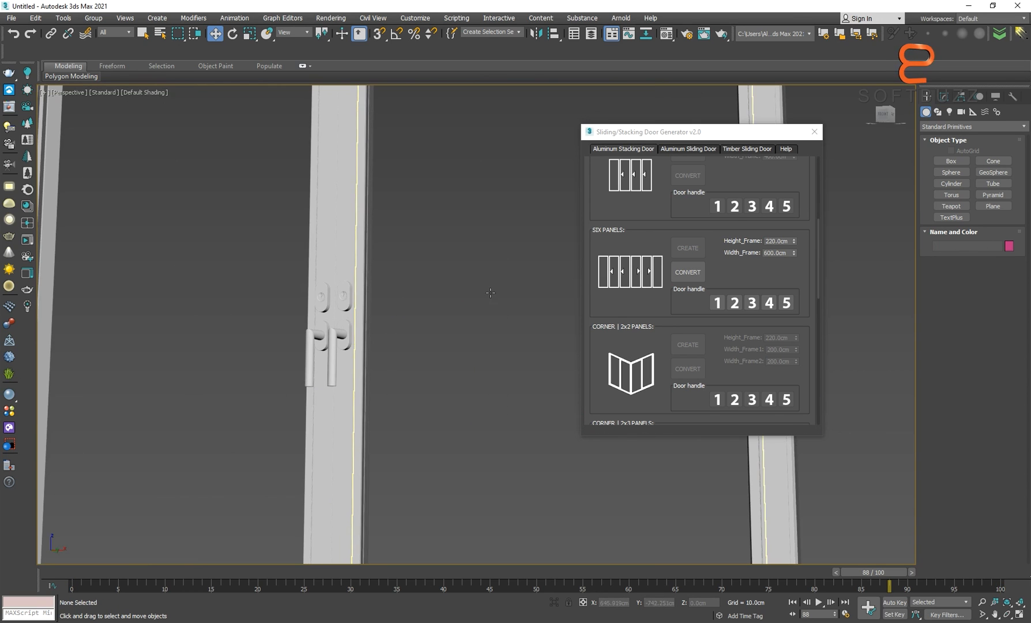
pyautogui.click(753, 303)
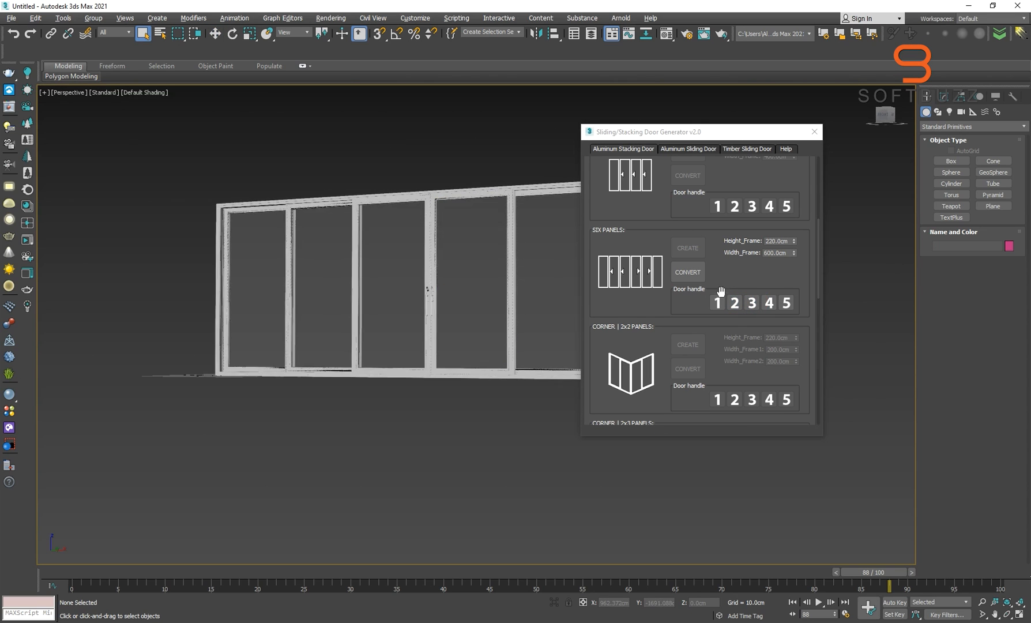
pyautogui.click(786, 302)
pyautogui.scroll(10, 432, 297)
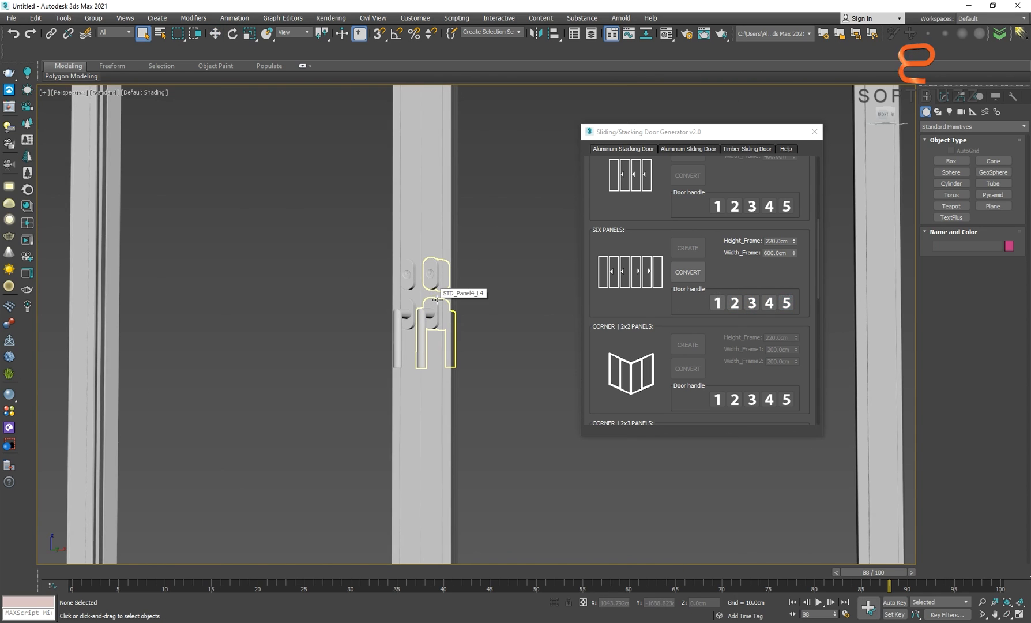
pyautogui.click(717, 302)
pyautogui.scroll(-10, 399, 306)
pyautogui.scroll(-2, 399, 306)
pyautogui.scroll(10, 398, 300)
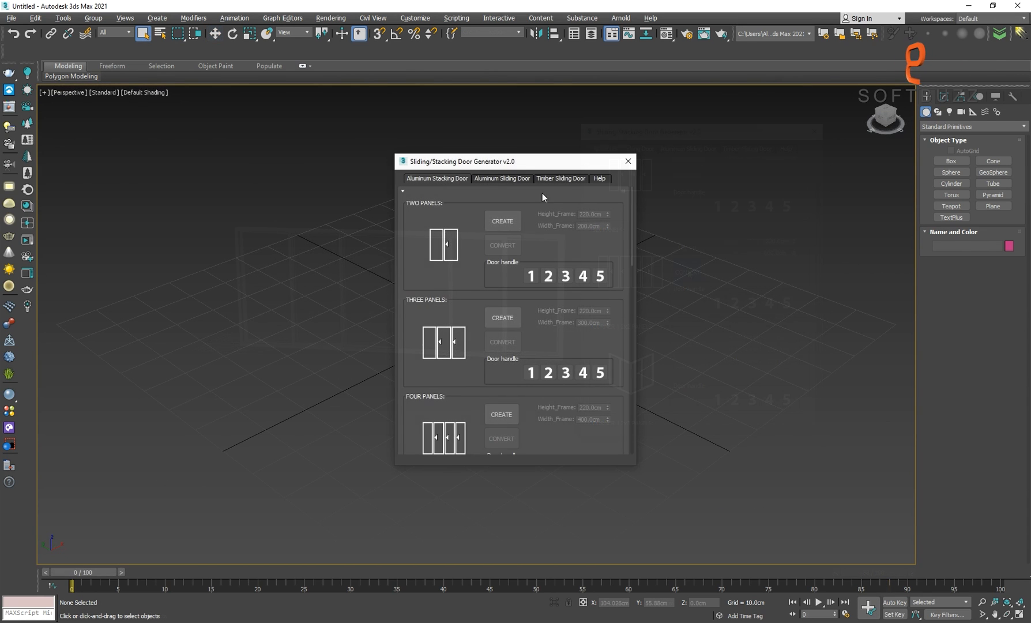
# Create a 2x2 panel corner aluminum stacking door and bring its corner handles into close view.
pyautogui.scroll(-6, 471, 262)
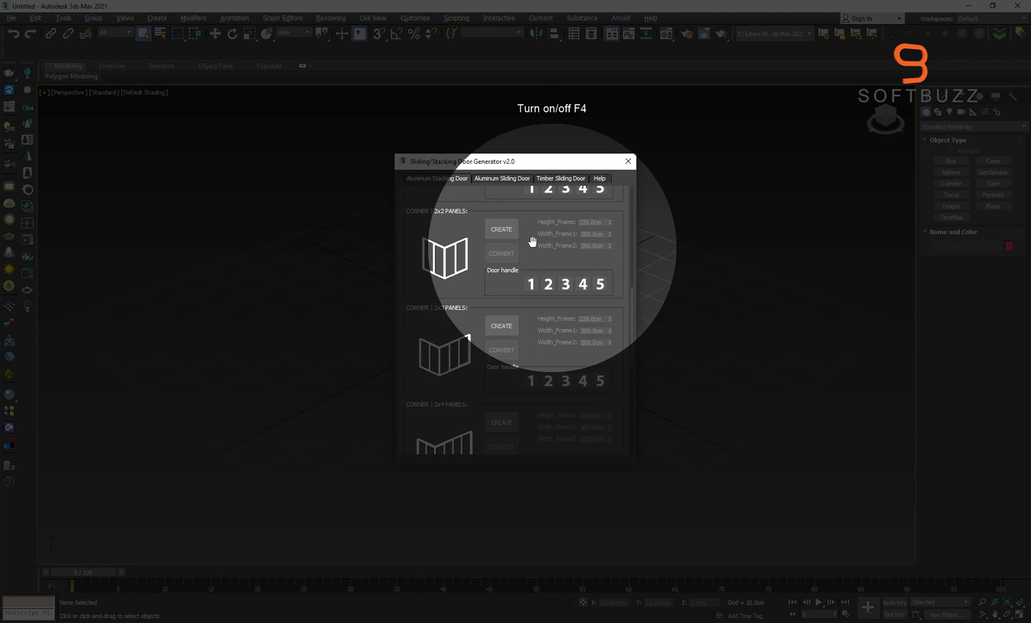
pyautogui.click(503, 229)
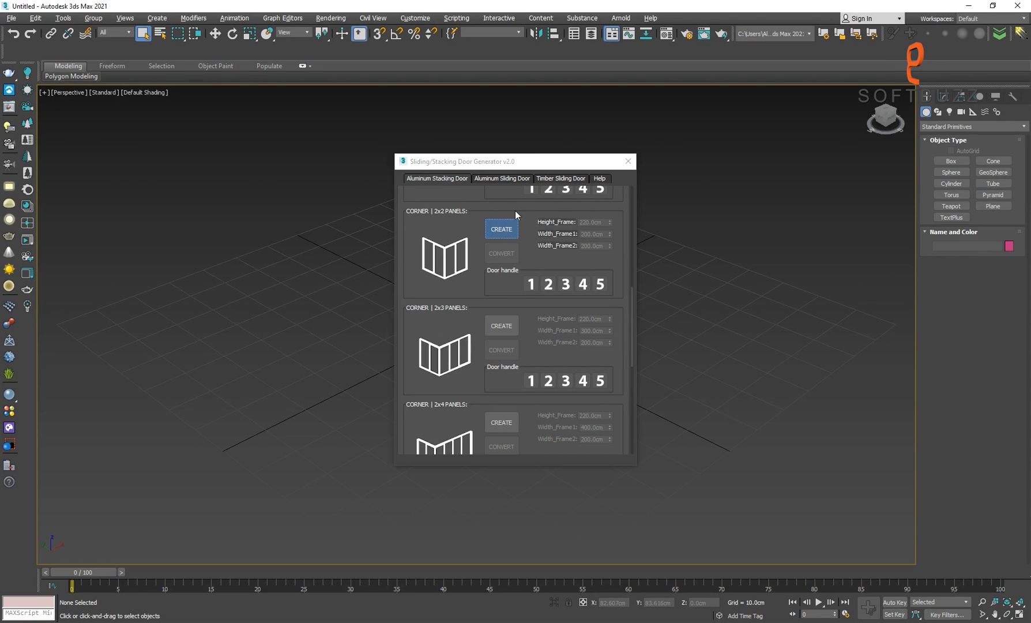
pyautogui.moveTo(517, 158); pyautogui.dragTo(705, 184)
pyautogui.scroll(-5, 518, 212)
pyautogui.moveTo(490, 248); pyautogui.dragTo(441, 282, button='middle')
pyautogui.moveTo(440, 282); pyautogui.dragTo(450, 297, button='middle')
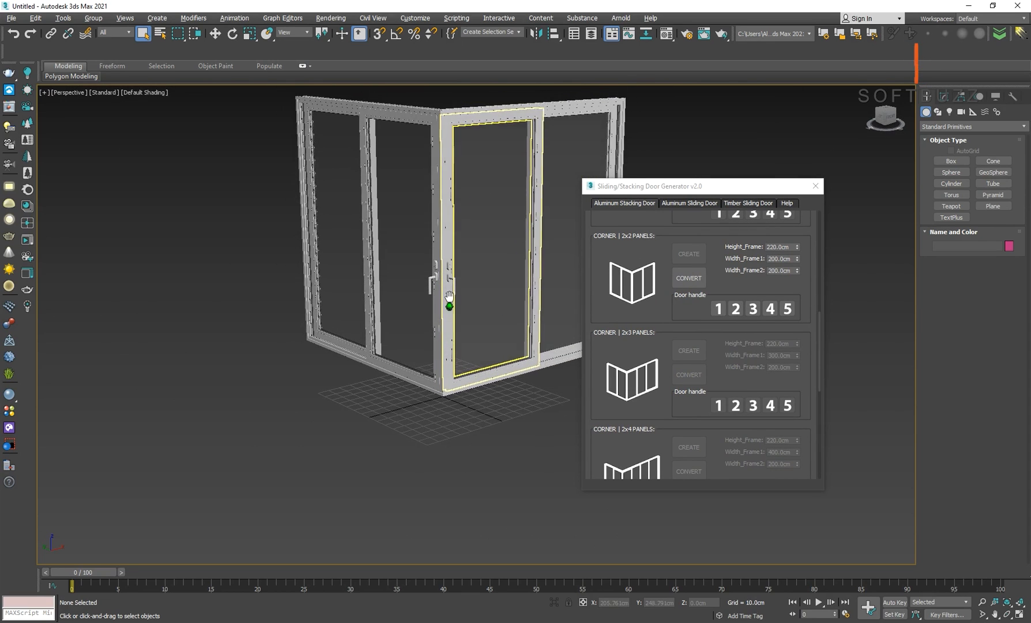
pyautogui.scroll(3, 450, 297)
pyautogui.scroll(4, 401, 237)
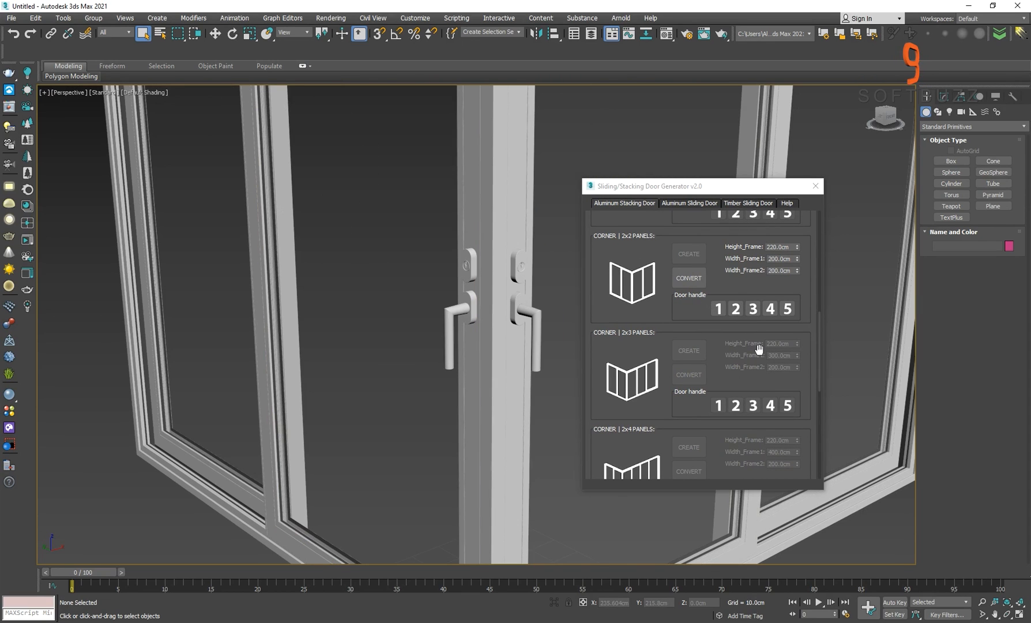
# Change the 2x2 corner door's handles to style 3 and to style 4, and convert the door.
pyautogui.click(769, 309)
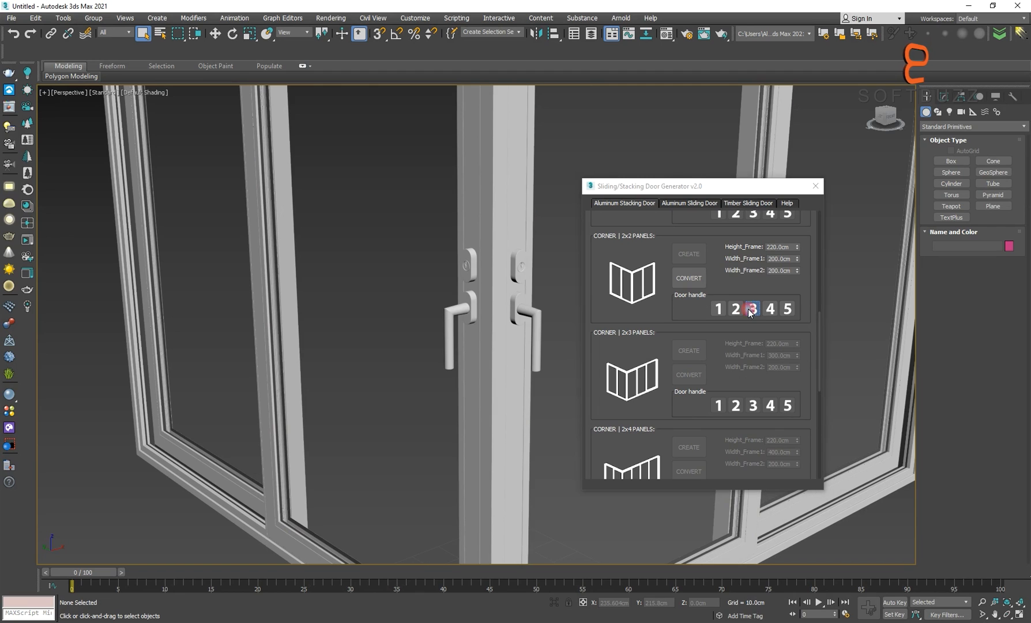
pyautogui.click(770, 309)
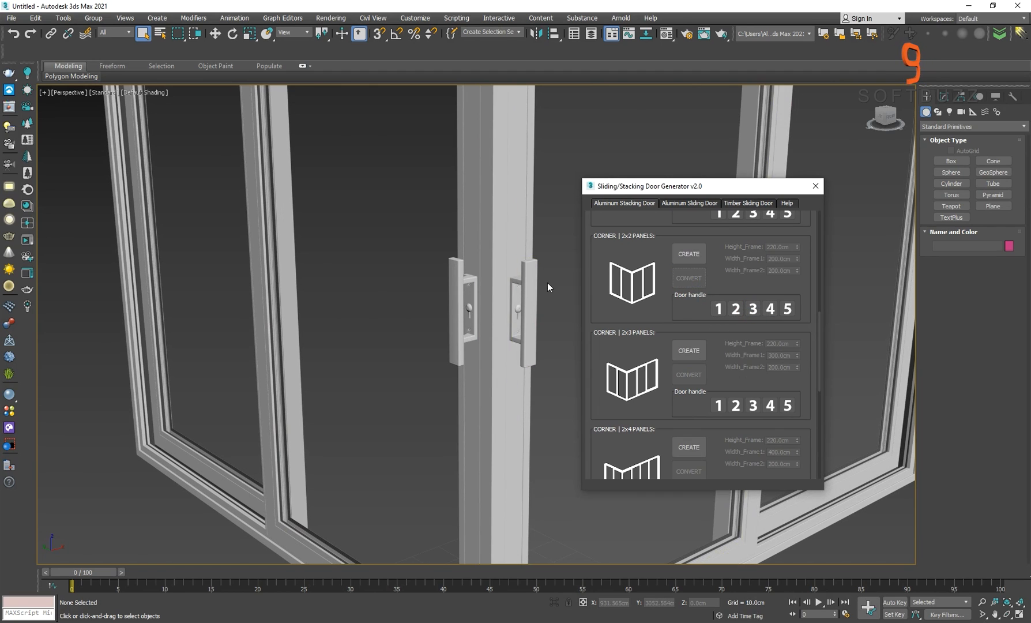
pyautogui.scroll(-5, 388, 283)
# Slide the 2x2 corner door's handle panel STD_PANEL_3_L5 along Y away from the corner.
pyautogui.press('w')
pyautogui.click(387, 271)
pyautogui.keyDown('alt'); pyautogui.moveTo(386, 271); pyautogui.dragTo(424, 294, button='middle'); pyautogui.keyUp('alt')
pyautogui.scroll(4, 333, 264)
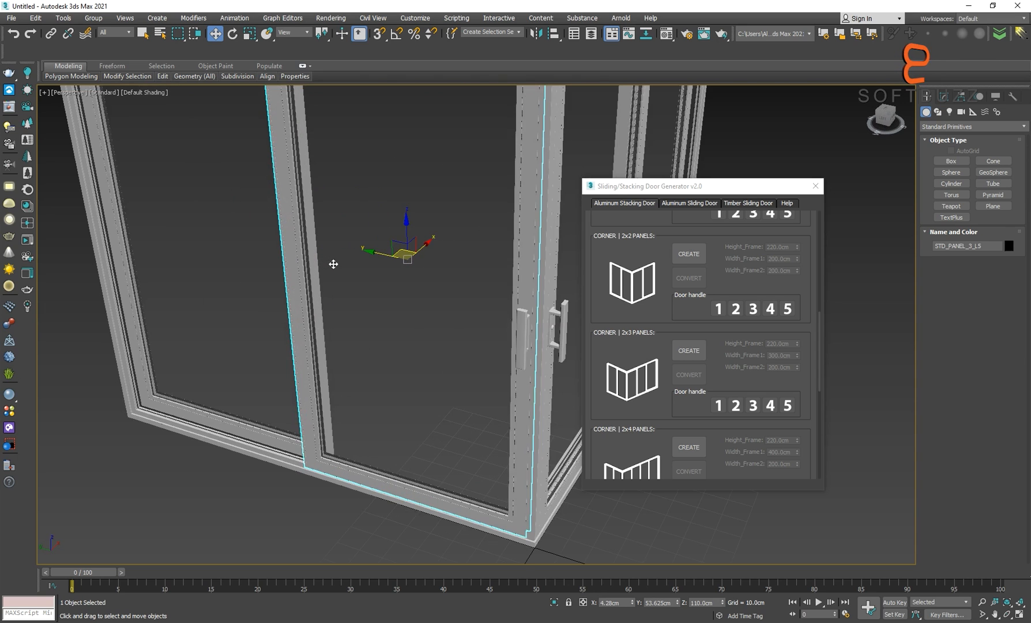
pyautogui.moveTo(385, 260)
pyautogui.mouseDown()
pyautogui.moveTo(248, 241)
pyautogui.moveTo(382, 264)
pyautogui.mouseUp()
pyautogui.scroll(-4, 382, 264)
# Slide the 2x2 corner door's other handle panel, STD_PANEL_1_L5, along X to open the corner.
pyautogui.keyDown('alt'); pyautogui.moveTo(383, 263); pyautogui.dragTo(297, 268, button='middle'); pyautogui.keyUp('alt')
pyautogui.scroll(3, 502, 302)
pyautogui.click(503, 302)
pyautogui.moveTo(461, 285); pyautogui.dragTo(554, 303)
pyautogui.keyDown('alt'); pyautogui.moveTo(492, 299); pyautogui.dragTo(246, 272, button='middle'); pyautogui.keyUp('alt')
pyautogui.click(196, 246)
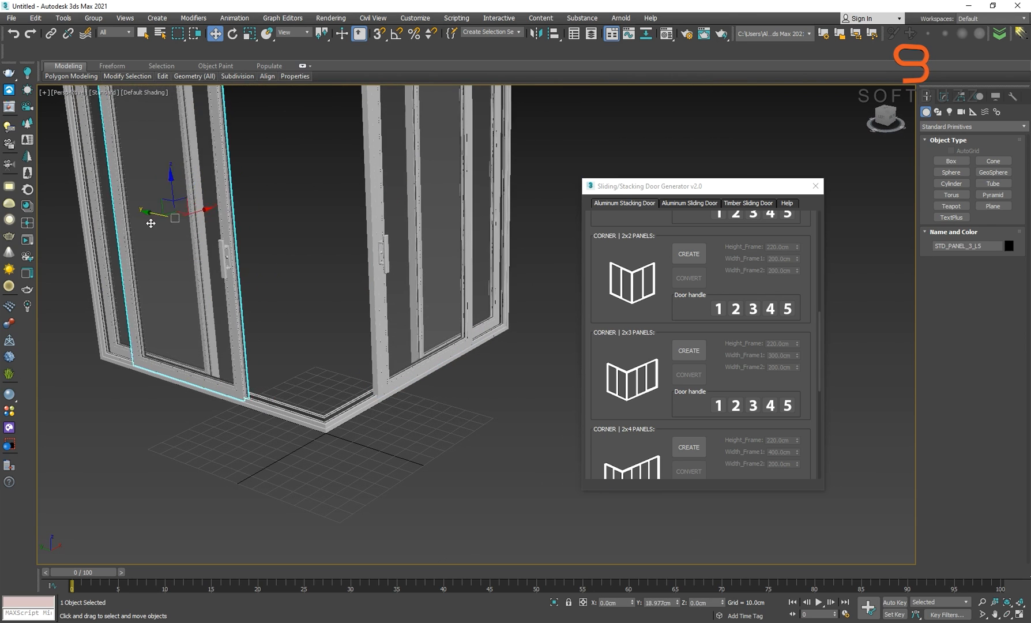
# Select the whole 2x2 corner door and move it well away from the grid origin.
pyautogui.scroll(-5, 166, 234)
pyautogui.scroll(-4, 297, 229)
pyautogui.hotkey('ctrl', 'a')
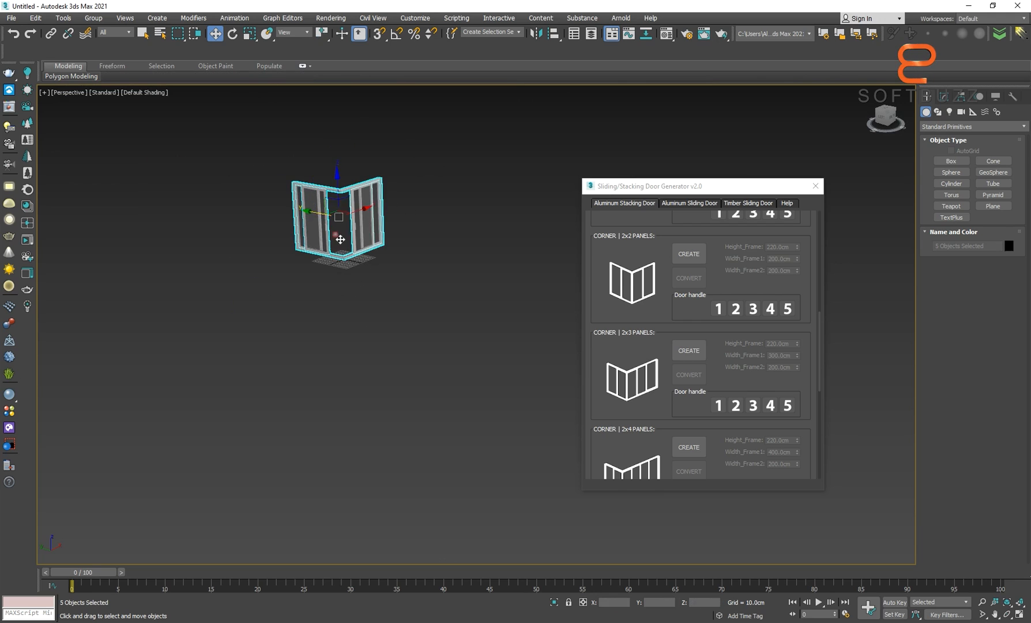
pyautogui.moveTo(327, 219); pyautogui.dragTo(88, 192)
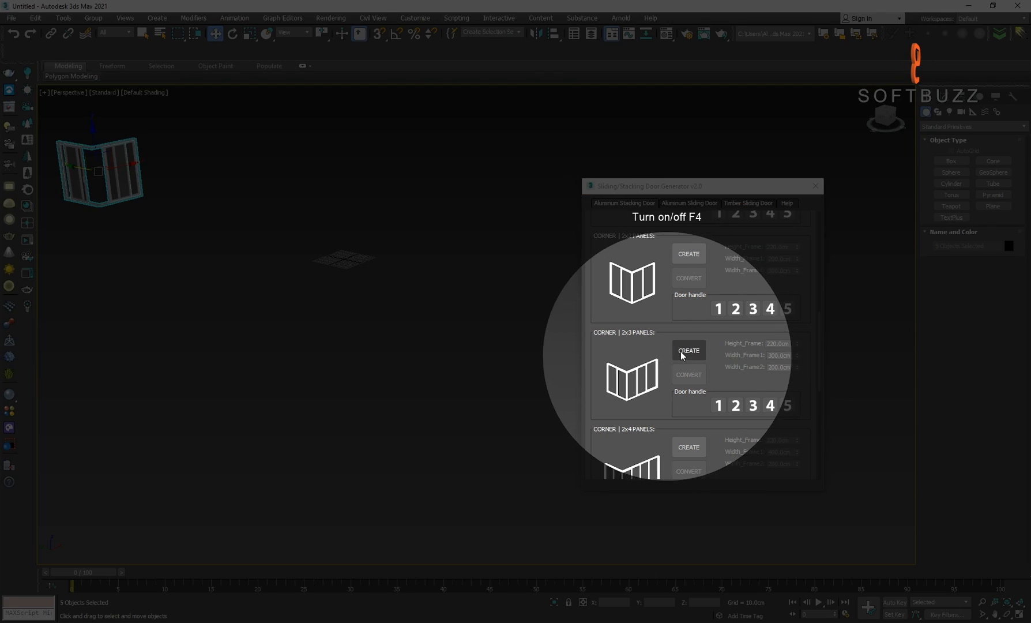
# Create a 2x3 panel corner aluminum stacking door at the grid origin.
pyautogui.click(682, 351)
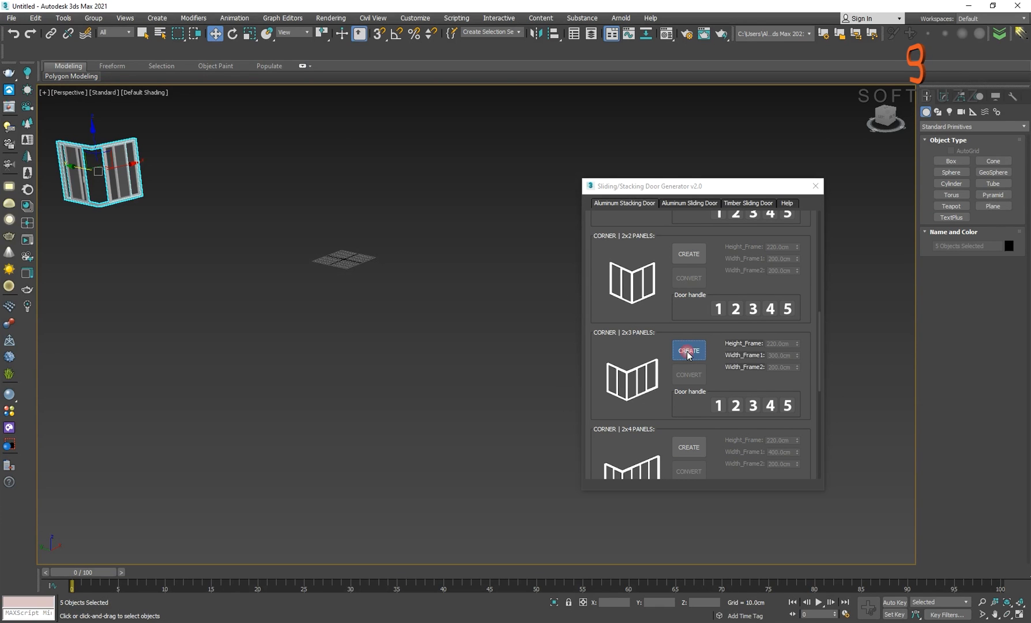
pyautogui.scroll(6, 369, 306)
# Select the corner panel STD_PANEL_1_L5 and slide it along X away from the corner.
pyautogui.click(502, 302)
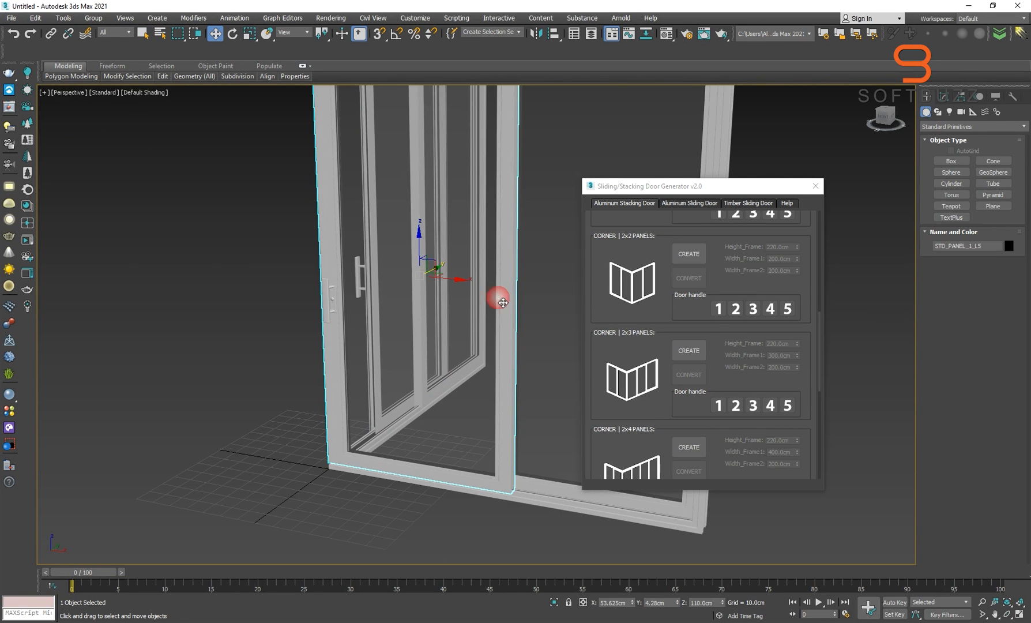
pyautogui.moveTo(462, 285); pyautogui.dragTo(548, 302)
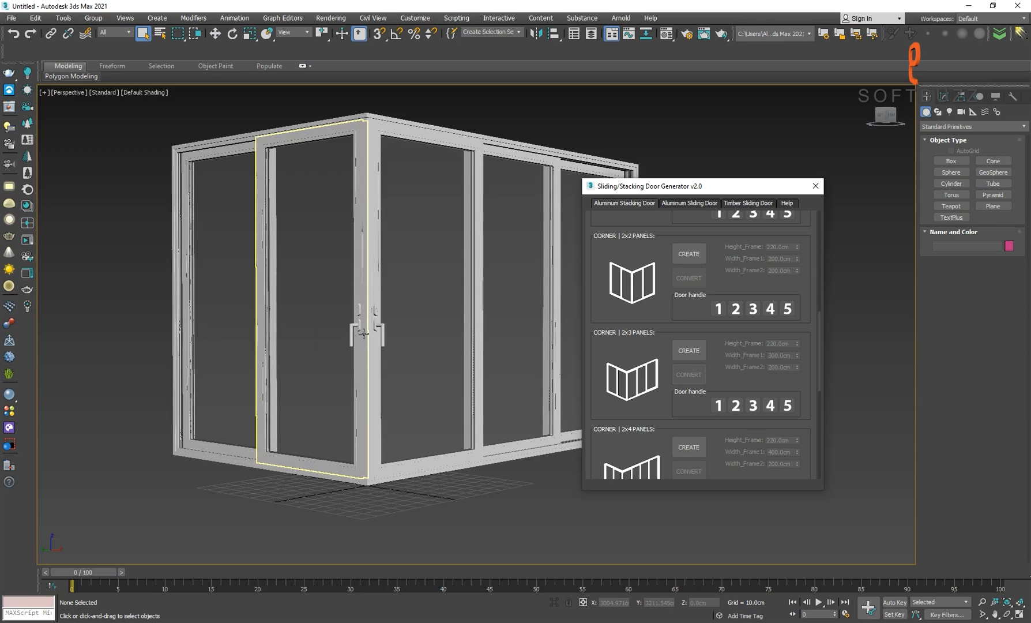
pyautogui.keyDown('alt'); pyautogui.moveTo(350, 288); pyautogui.dragTo(366, 302, button='middle'); pyautogui.keyUp('alt')
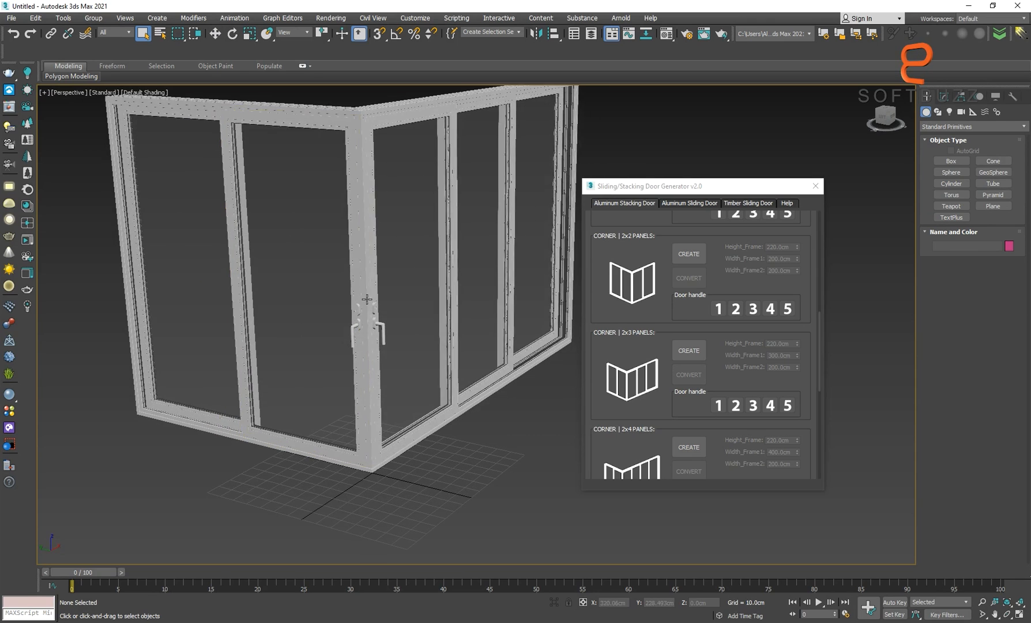
# Slide both handle panels of the 2x3 corner door away from the corner, moving STD_PANEL_1_L6 to about X 122 cm.
pyautogui.click(325, 295)
pyautogui.moveTo(268, 294); pyautogui.dragTo(174, 298)
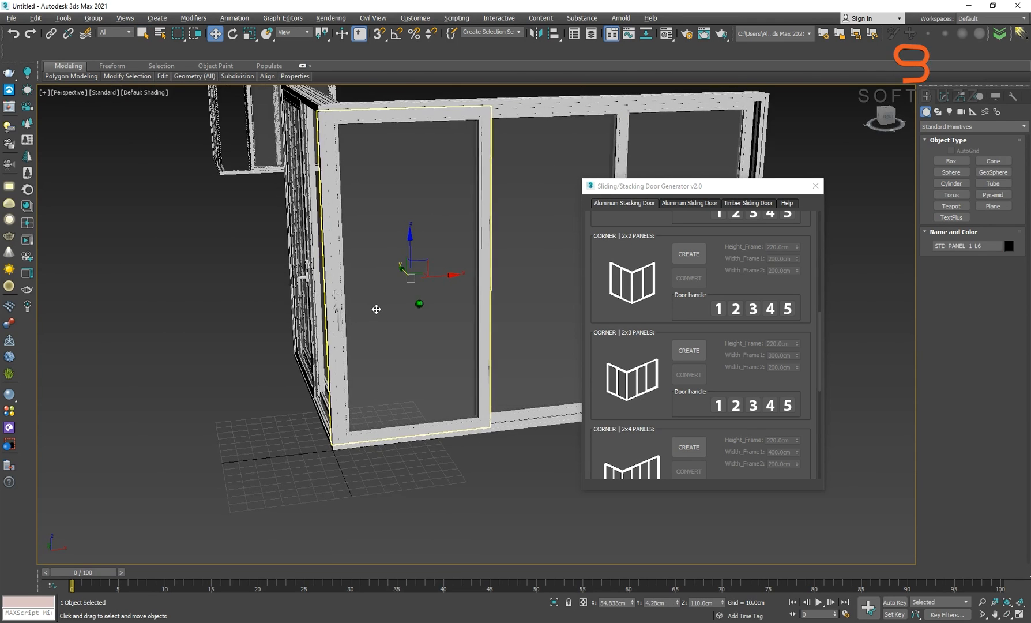
pyautogui.moveTo(376, 309); pyautogui.dragTo(353, 306, button='middle')
pyautogui.moveTo(369, 292); pyautogui.dragTo(471, 295)
pyautogui.scroll(-5, 437, 297)
pyautogui.moveTo(437, 297); pyautogui.dragTo(369, 306, button='middle')
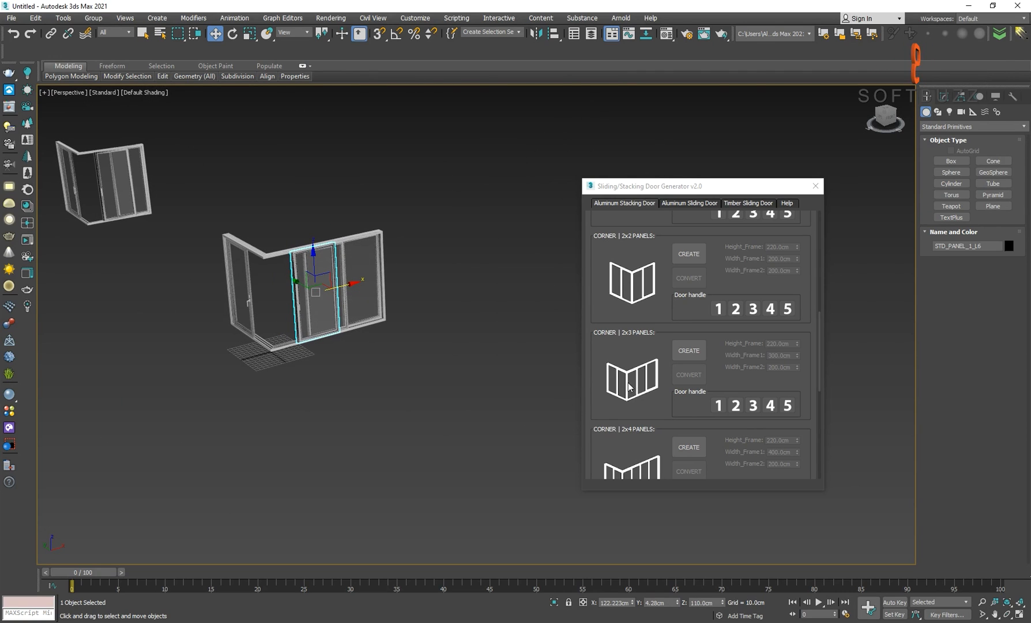
# Delete both corner stacking doors and reset the scene without saving.
pyautogui.moveTo(602, 396); pyautogui.dragTo(609, 170)
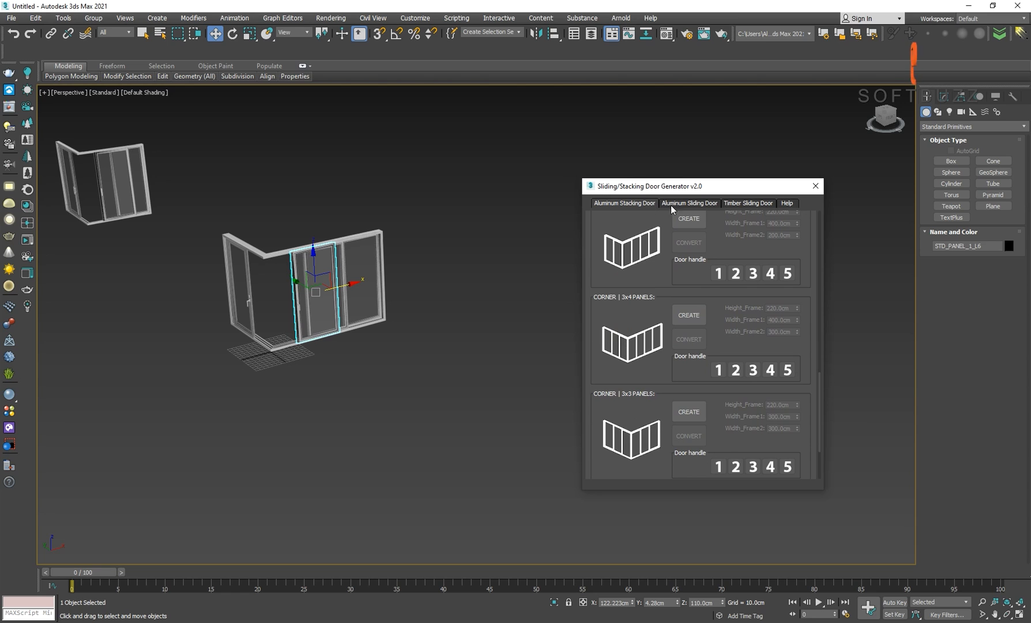
pyautogui.scroll(-5, 375, 269)
pyautogui.moveTo(451, 150); pyautogui.dragTo(196, 305)
pyautogui.press('Delete')
pyautogui.click(11, 20)
pyautogui.click(32, 43)
pyautogui.click(511, 333)
pyautogui.click(485, 332)
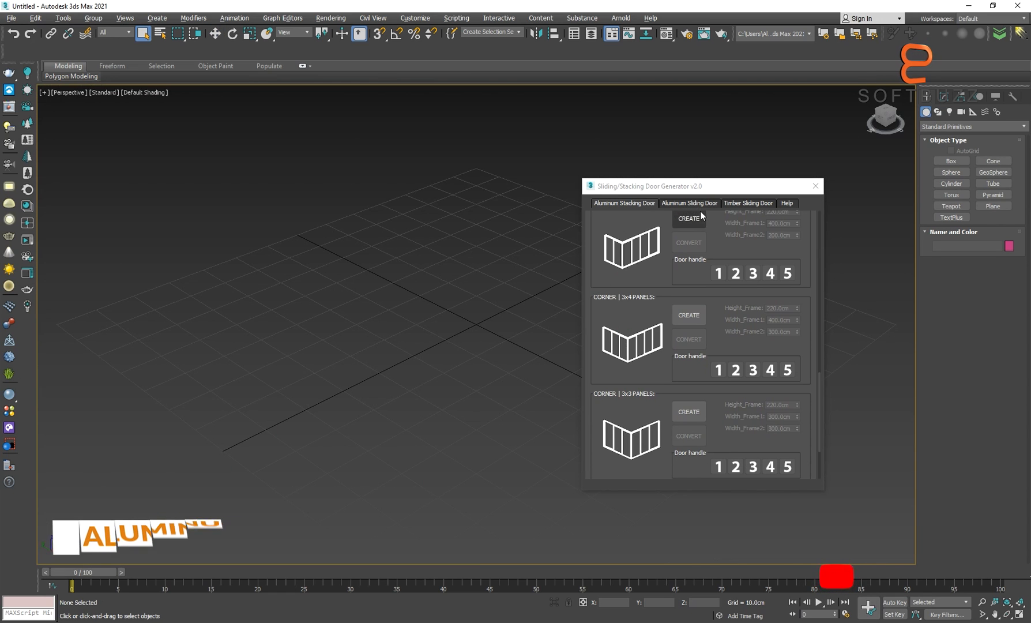
# Create a two-panel aluminum sliding door and move it along X away from the grid origin.
pyautogui.click(667, 205)
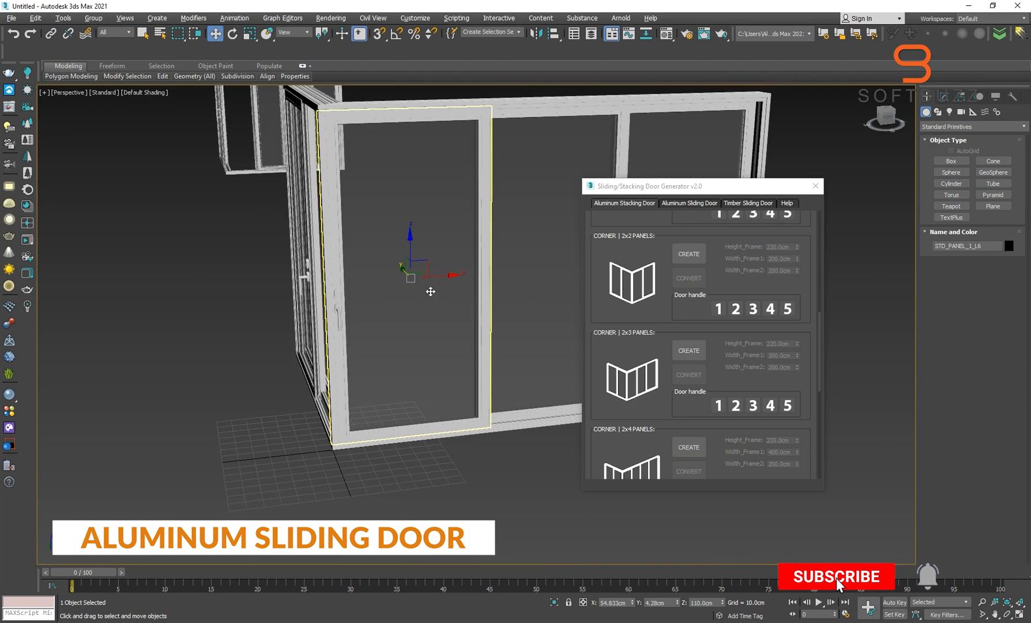
pyautogui.click(691, 213)
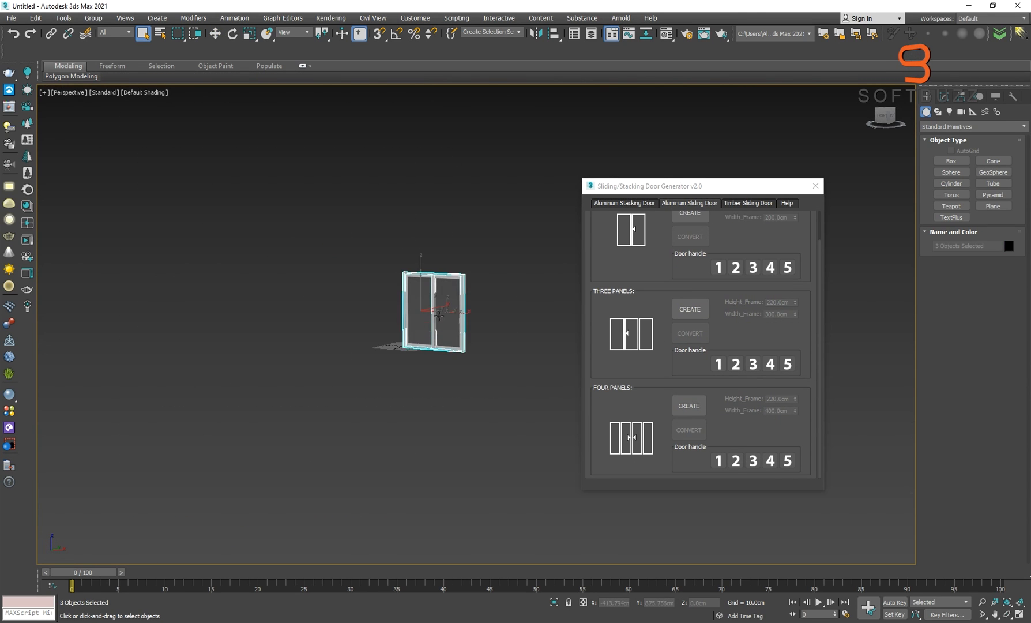
pyautogui.scroll(3, 439, 316)
pyautogui.press('w')
pyautogui.moveTo(463, 320); pyautogui.dragTo(233, 304)
pyautogui.keyDown('alt'); pyautogui.moveTo(474, 290); pyautogui.dragTo(480, 322, button='middle'); pyautogui.keyUp('alt')
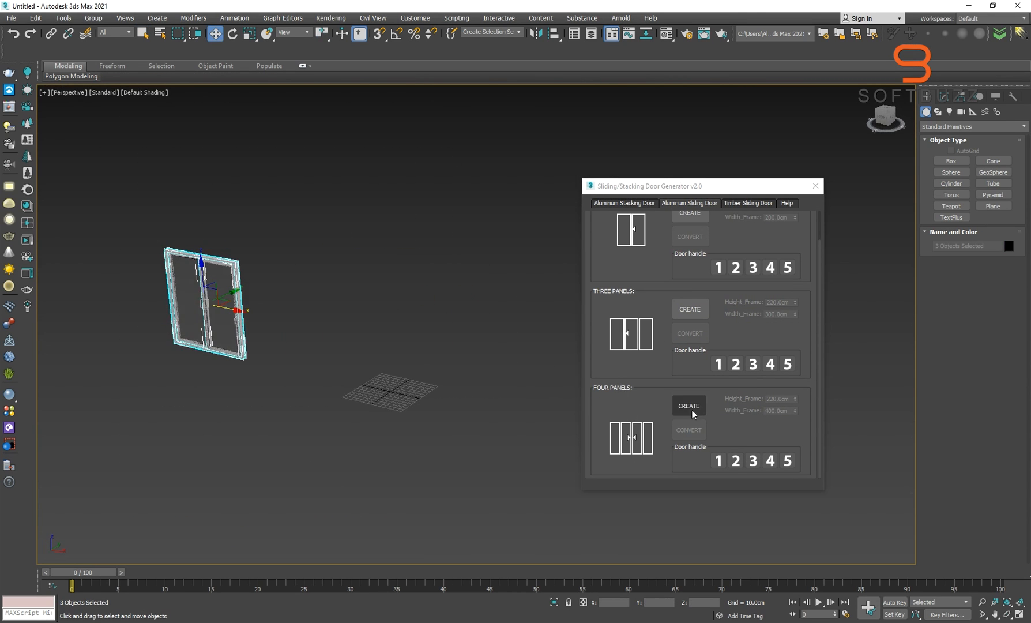
# Create a four-panel aluminum sliding door.
pyautogui.scroll(2, 505, 391)
pyautogui.moveTo(502, 391); pyautogui.dragTo(374, 369, button='middle')
pyautogui.scroll(5, 373, 384)
pyautogui.scroll(-10, 374, 369)
# Select the whole four-panel sliding door and move it along X closer to the two-panel door.
pyautogui.moveTo(283, 449); pyautogui.dragTo(283, 450)
pyautogui.scroll(4, 317, 341)
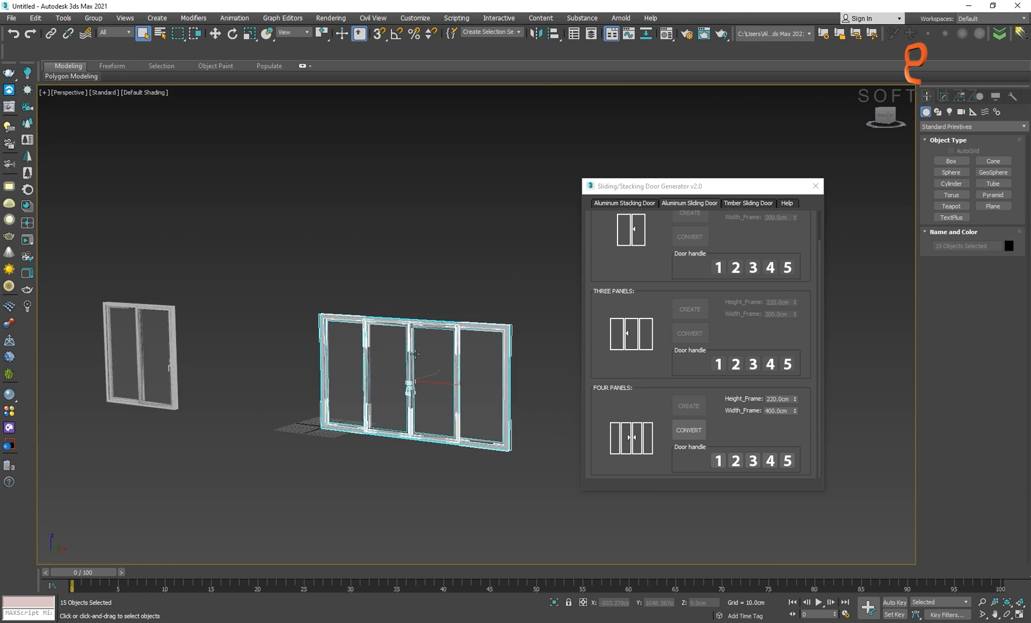
pyautogui.moveTo(445, 385); pyautogui.dragTo(339, 389)
pyautogui.moveTo(339, 389); pyautogui.dragTo(219, 332, button='middle')
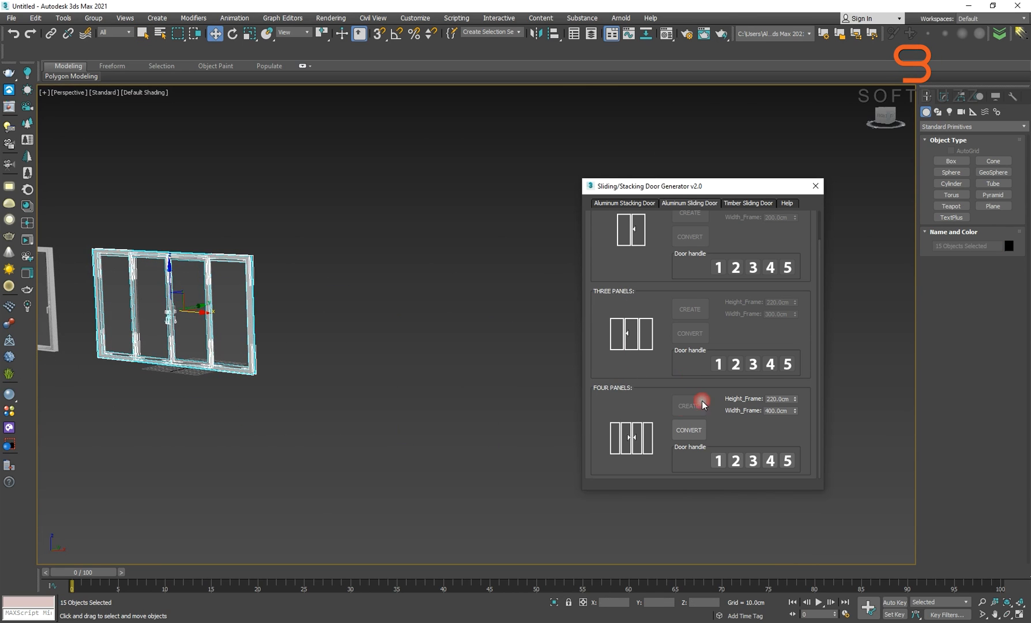
# Delete the two aluminum sliding doors and reset the scene without saving.
pyautogui.moveTo(387, 310); pyautogui.dragTo(468, 334, button='middle')
pyautogui.scroll(-3, 468, 334)
pyautogui.moveTo(463, 274); pyautogui.dragTo(210, 360)
pyautogui.press('Delete')
pyautogui.click(9, 18)
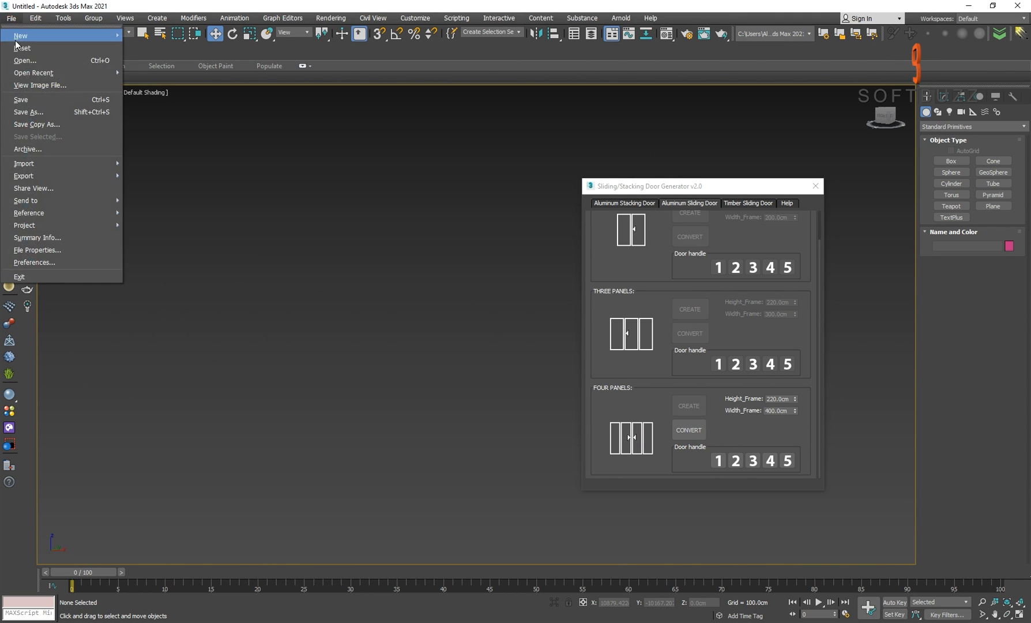
pyautogui.click(23, 47)
pyautogui.click(524, 339)
pyautogui.click(485, 334)
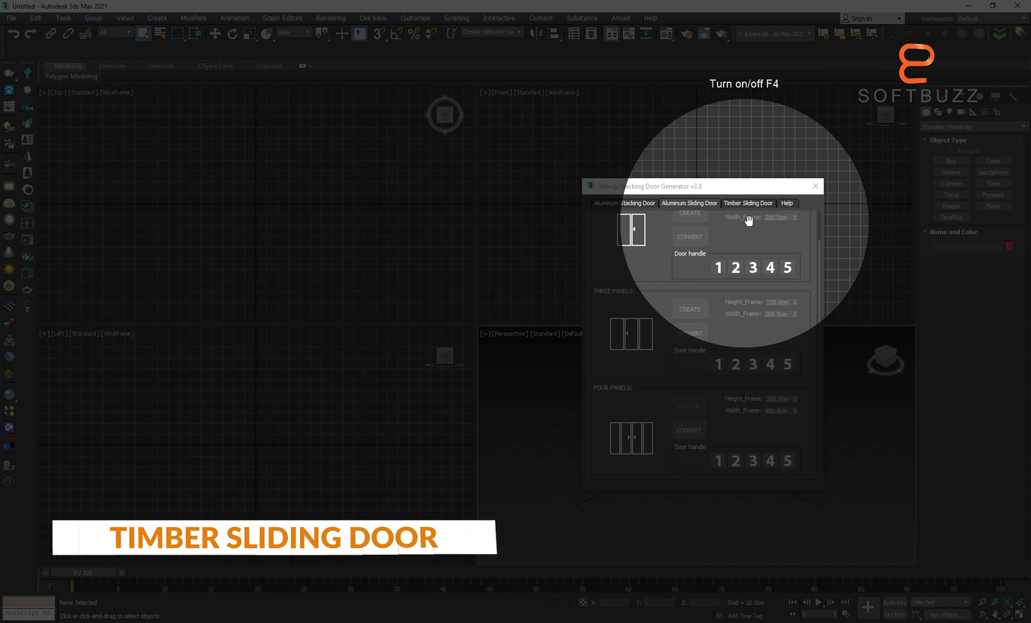
# Create a two-panel timber sliding door.
pyautogui.click(747, 203)
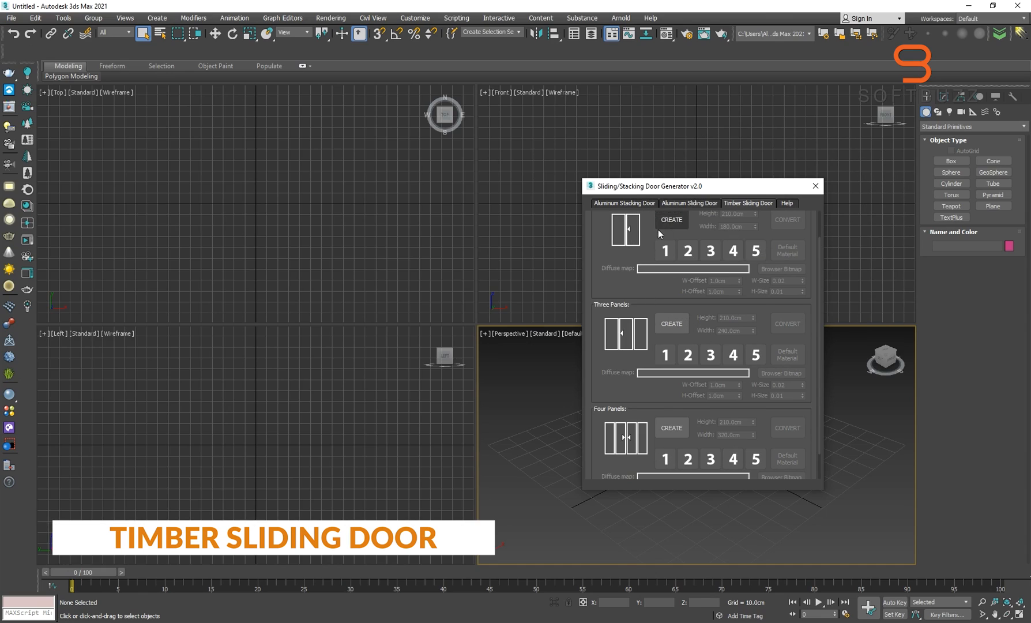
pyautogui.click(670, 220)
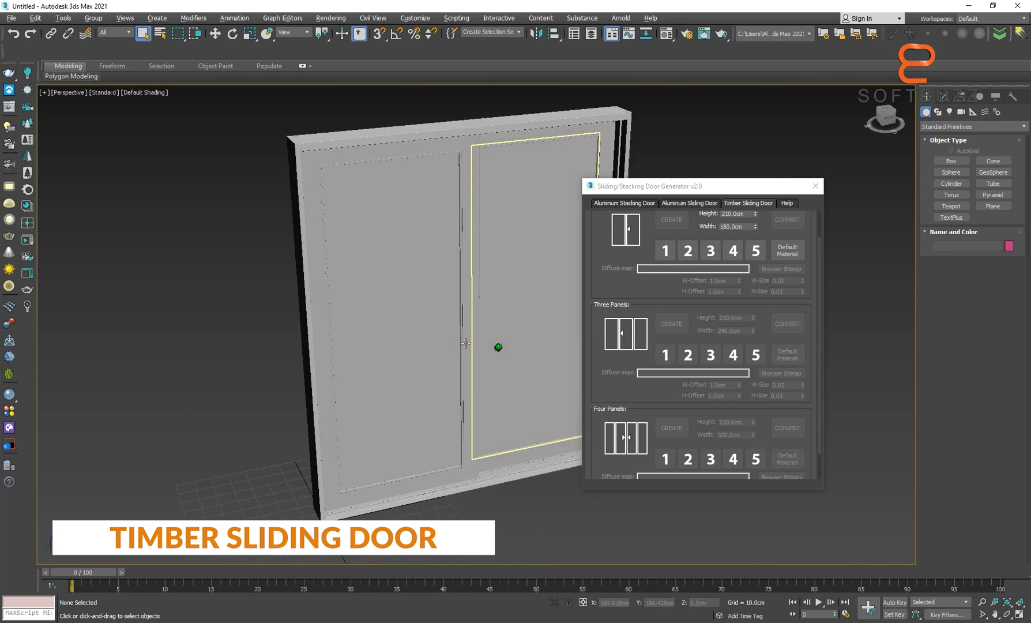
# Delete the aluminum sliding doors from the scene and reset it.
pyautogui.keyDown('alt'); pyautogui.moveTo(466, 344); pyautogui.dragTo(434, 363, button='middle'); pyautogui.keyUp('alt')
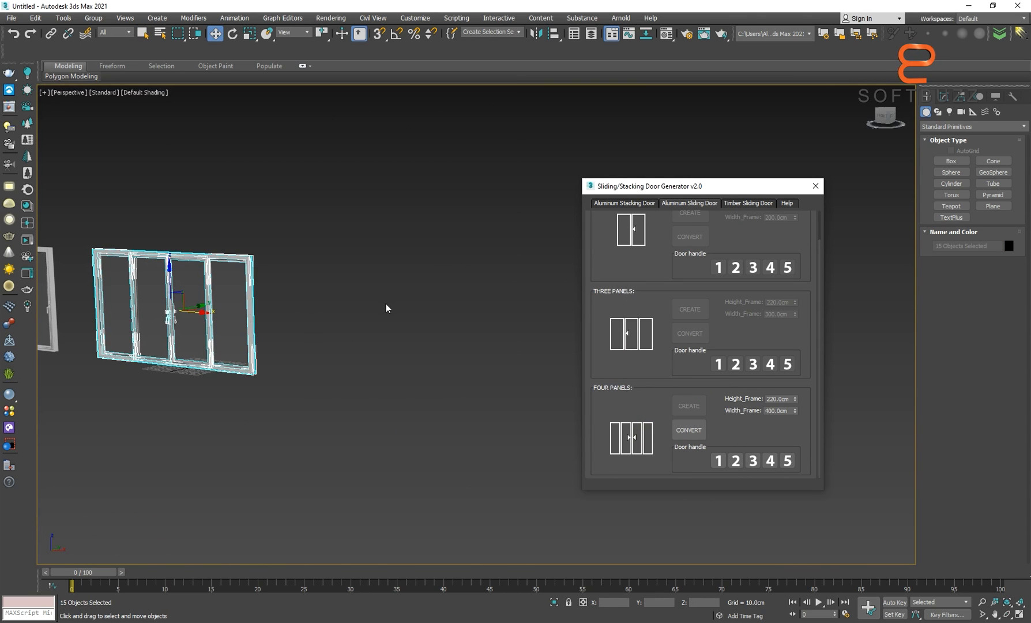
pyautogui.scroll(-2, 386, 309)
pyautogui.moveTo(387, 308); pyautogui.dragTo(468, 308, button='middle')
pyautogui.moveTo(130, 444); pyautogui.dragTo(128, 444)
pyautogui.press('Delete')
pyautogui.click(10, 19)
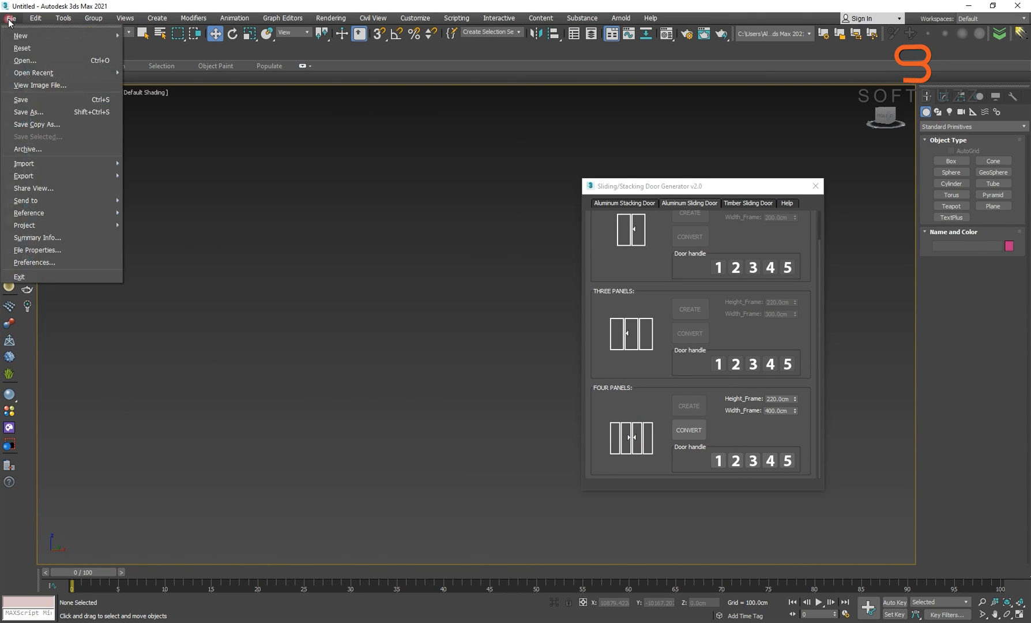
pyautogui.click(27, 47)
pyautogui.click(515, 333)
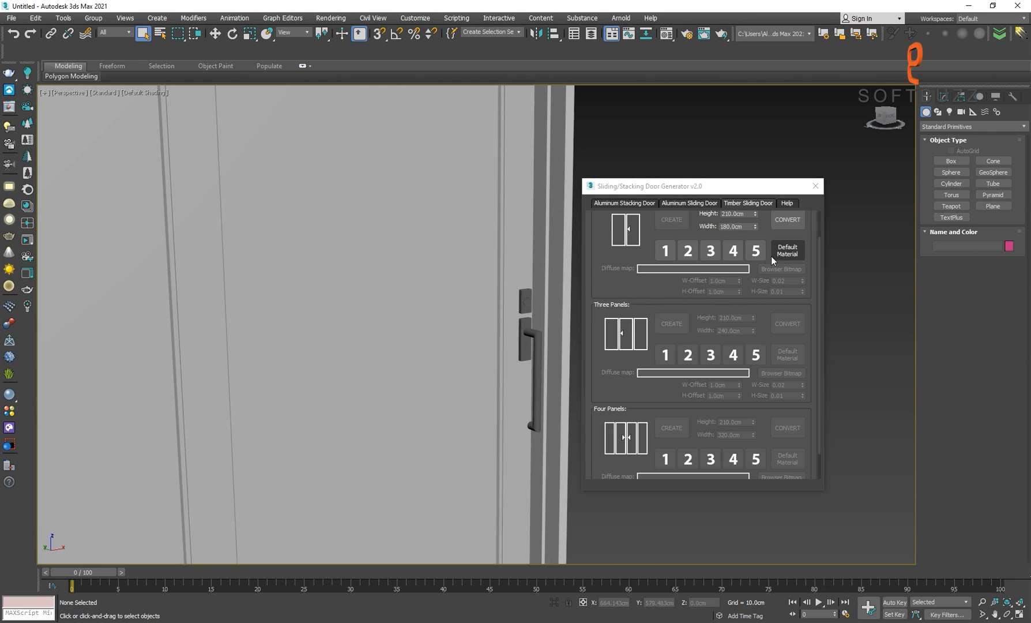
# Try door handle styles 5, 4 and 3 on the two-panel timber sliding door.
pyautogui.click(756, 252)
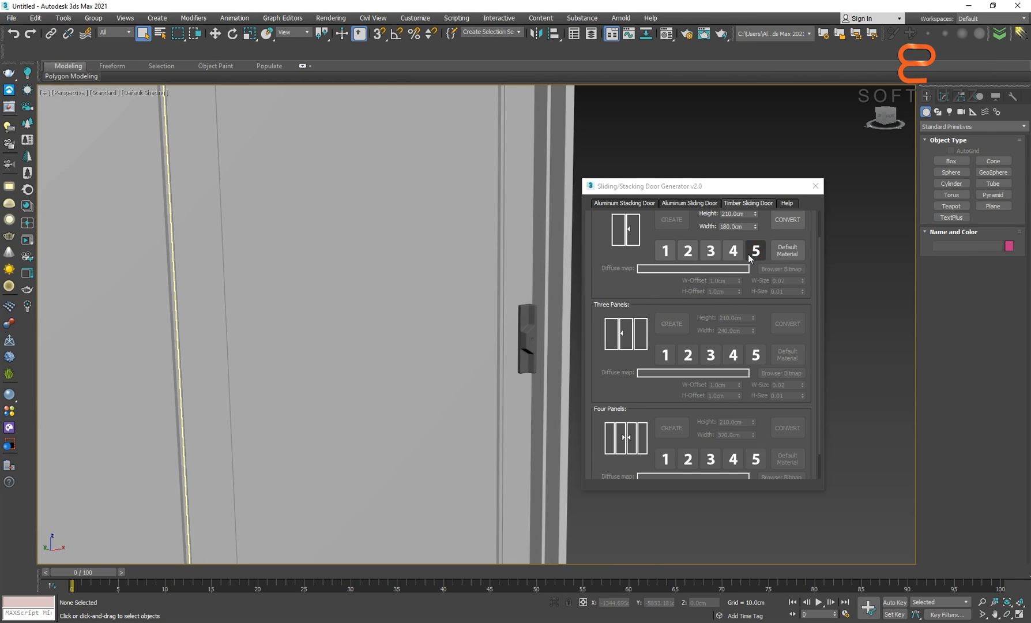
pyautogui.click(733, 252)
pyautogui.scroll(-3, 468, 334)
pyautogui.click(734, 252)
pyautogui.click(712, 253)
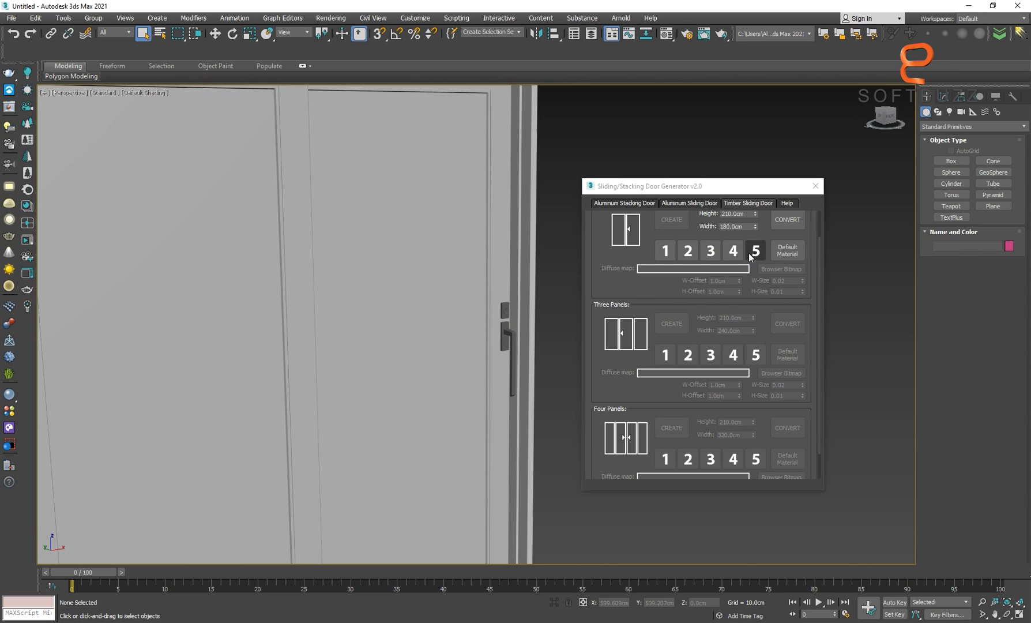
pyautogui.click(725, 255)
pyautogui.scroll(-3, 479, 307)
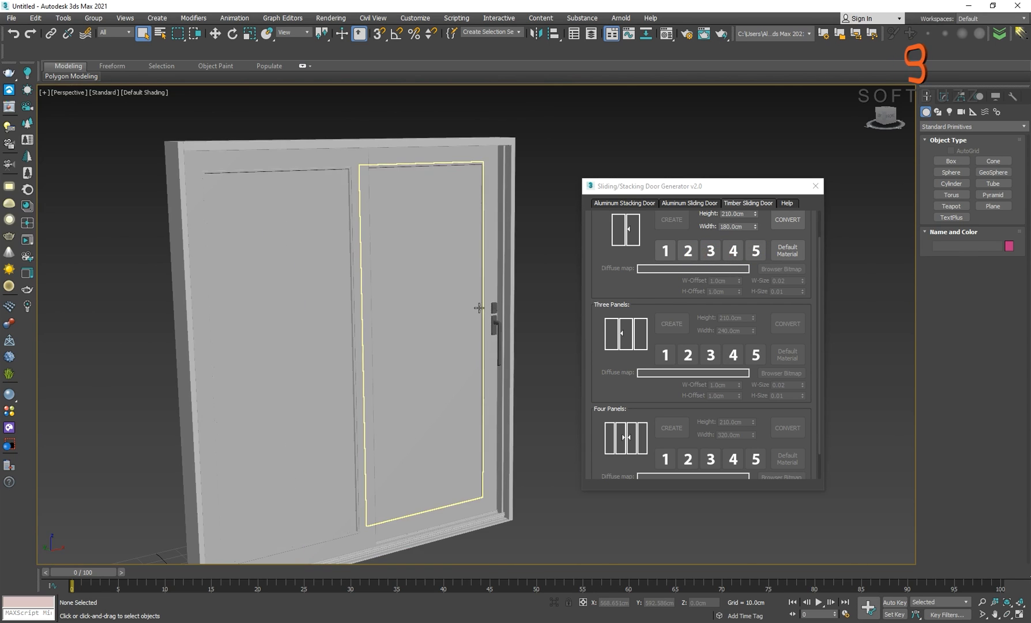
# Increase the two-panel timber door's height, reduce its width to about 151 cm and convert the door.
pyautogui.keyDown('alt'); pyautogui.moveTo(480, 307); pyautogui.dragTo(700, 272, button='middle'); pyautogui.keyUp('alt')
pyautogui.moveTo(644, 252); pyautogui.dragTo(644, 348)
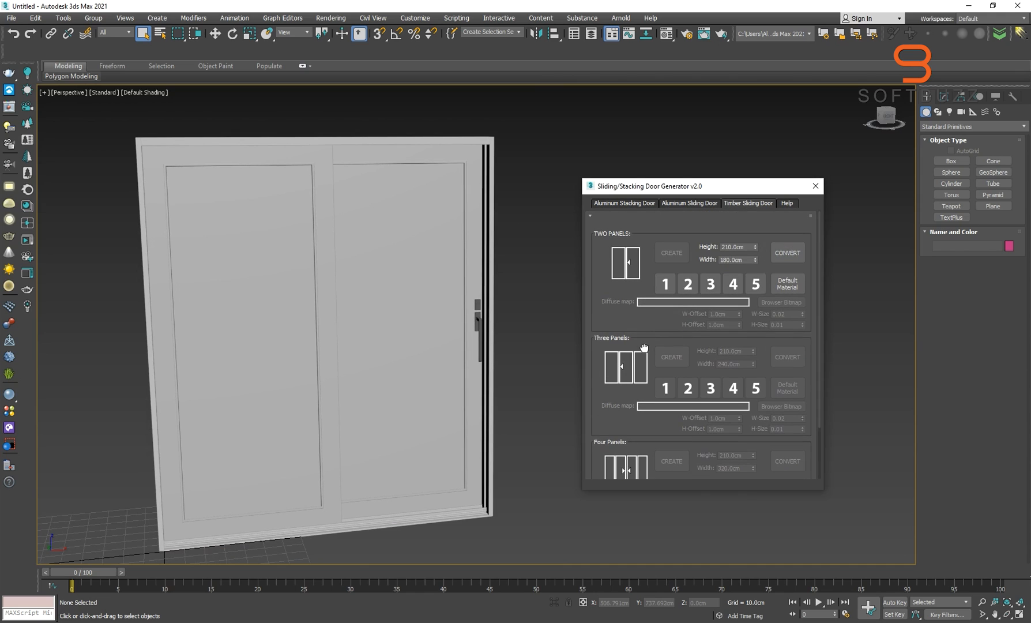
pyautogui.moveTo(754, 246); pyautogui.dragTo(761, 286)
pyautogui.click(789, 247)
# Slide the handle-side panel of the converted two-panel door open along X and inspect the bottom tracks.
pyautogui.keyDown('alt'); pyautogui.moveTo(372, 369); pyautogui.dragTo(348, 383, button='middle'); pyautogui.keyUp('alt')
pyautogui.press('w')
pyautogui.click(383, 346)
pyautogui.moveTo(405, 318); pyautogui.dragTo(348, 322)
pyautogui.keyDown('alt'); pyautogui.moveTo(347, 321); pyautogui.dragTo(332, 341, button='middle'); pyautogui.keyUp('alt')
pyautogui.scroll(7, 446, 490)
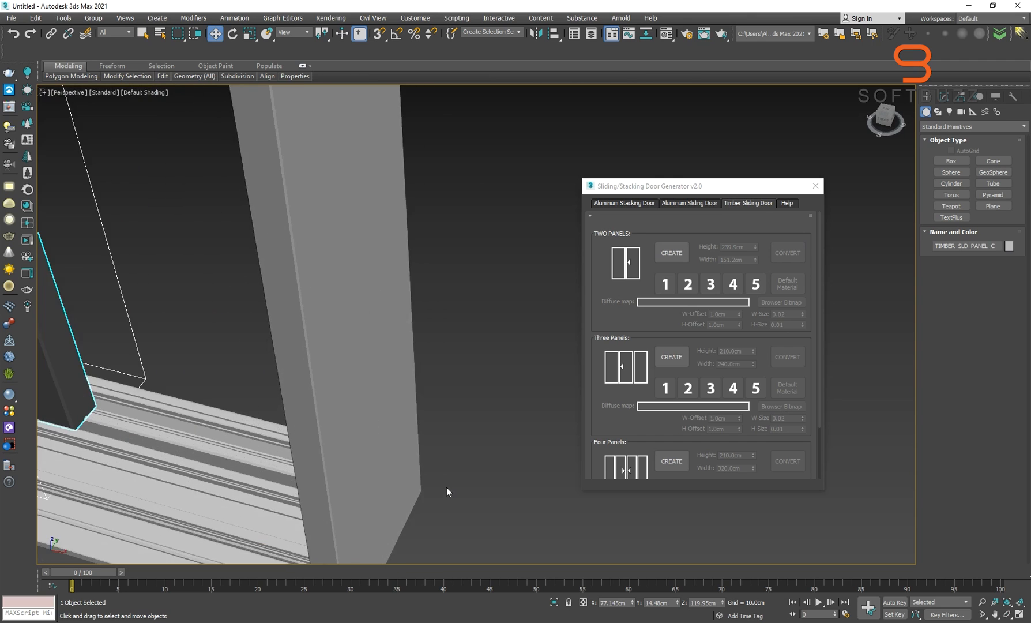
pyautogui.scroll(-5, 247, 384)
pyautogui.keyDown('alt'); pyautogui.moveTo(248, 384); pyautogui.dragTo(398, 311, button='middle'); pyautogui.keyUp('alt')
pyautogui.scroll(-4, 425, 241)
# Move the whole two-panel timber door along X away from the grid and create a three-panel timber sliding door.
pyautogui.moveTo(425, 241); pyautogui.dragTo(223, 414)
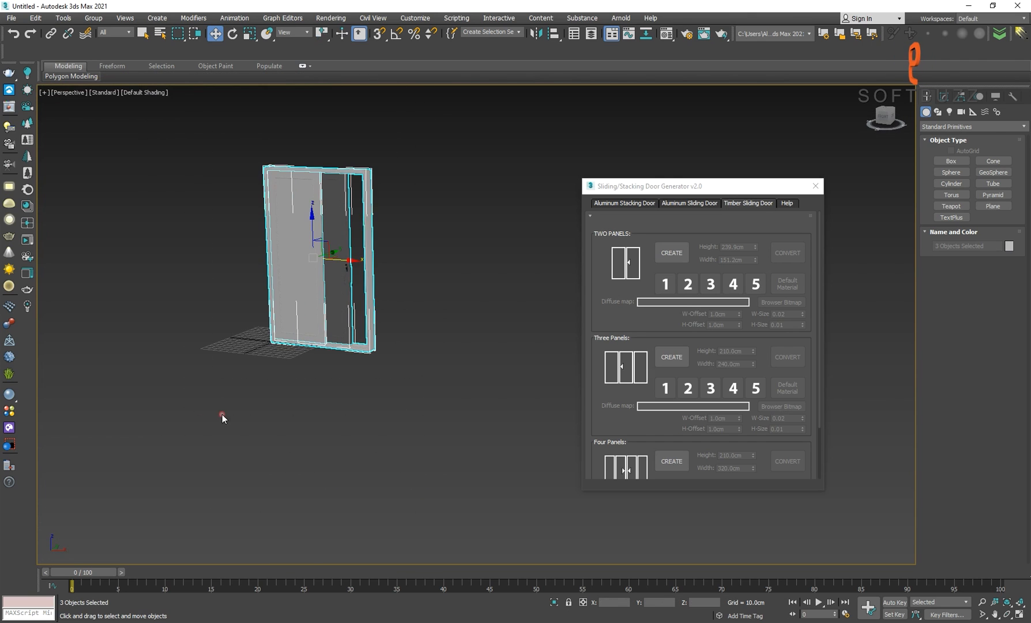
pyautogui.moveTo(351, 266); pyautogui.dragTo(95, 254)
pyautogui.click(674, 353)
pyautogui.click(382, 329)
pyautogui.scroll(5, 399, 295)
pyautogui.scroll(-7, 399, 294)
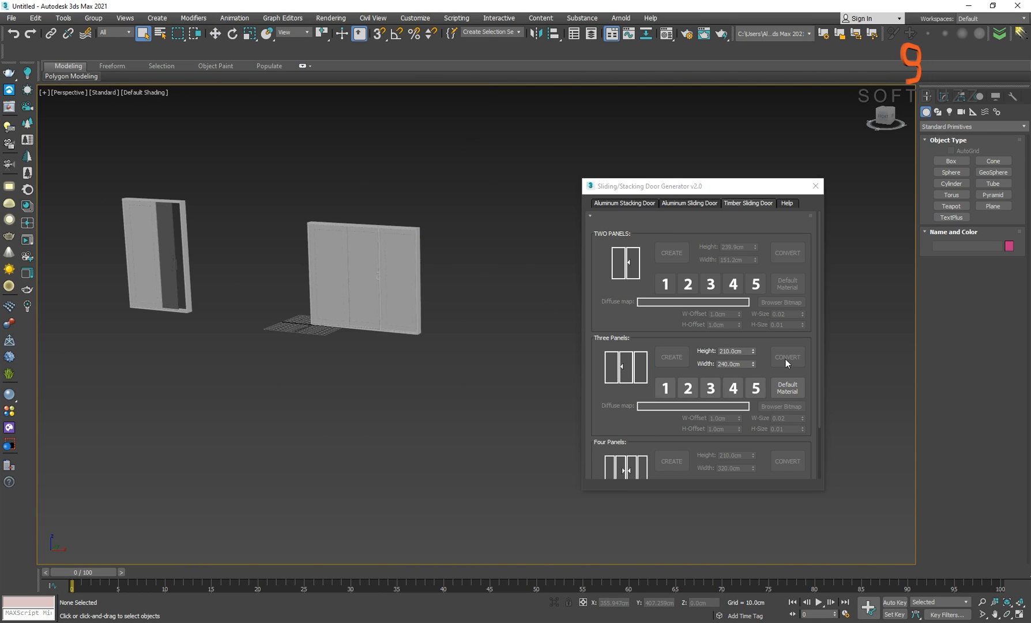
# Convert the three-panel timber sliding door and examine its panels and handle up close.
pyautogui.moveTo(430, 274); pyautogui.dragTo(253, 426)
pyautogui.click(775, 357)
pyautogui.scroll(3, 367, 265)
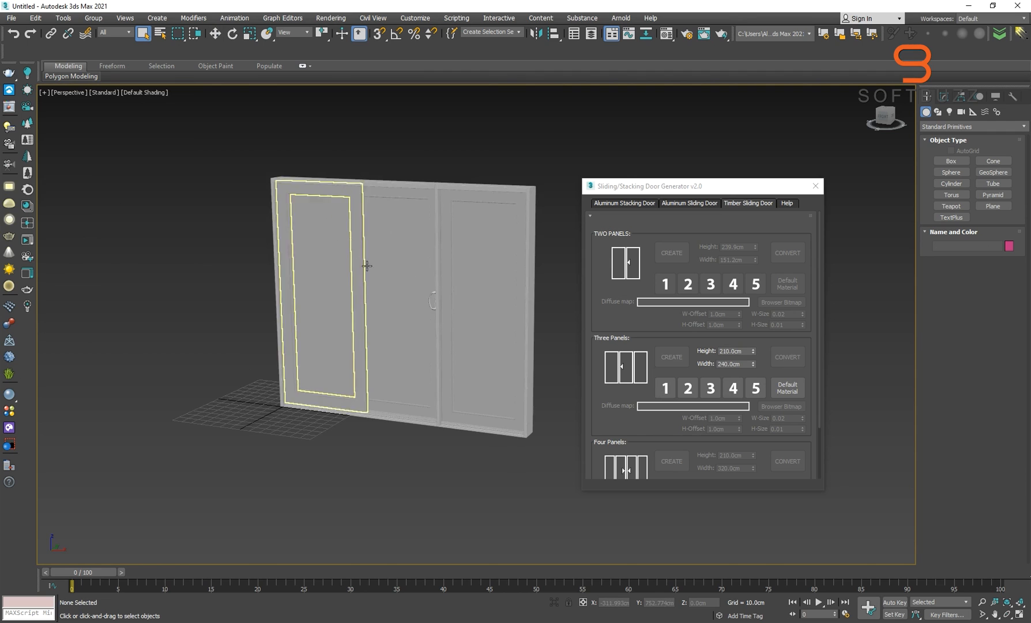
pyautogui.keyDown('alt'); pyautogui.moveTo(375, 267); pyautogui.dragTo(400, 274, button='middle'); pyautogui.keyUp('alt')
pyautogui.click(422, 306)
pyautogui.scroll(3, 436, 305)
pyautogui.moveTo(435, 305)
pyautogui.keyDown('alt'); pyautogui.mouseDown(button='middle')
pyautogui.moveTo(542, 332)
pyautogui.moveTo(437, 301)
pyautogui.mouseUp(button='middle'); pyautogui.keyUp('alt')
pyautogui.scroll(-5, 430, 324)
# Delete both timber sliding doors, undo the deletion and clear the selection.
pyautogui.moveTo(282, 416); pyautogui.dragTo(280, 416)
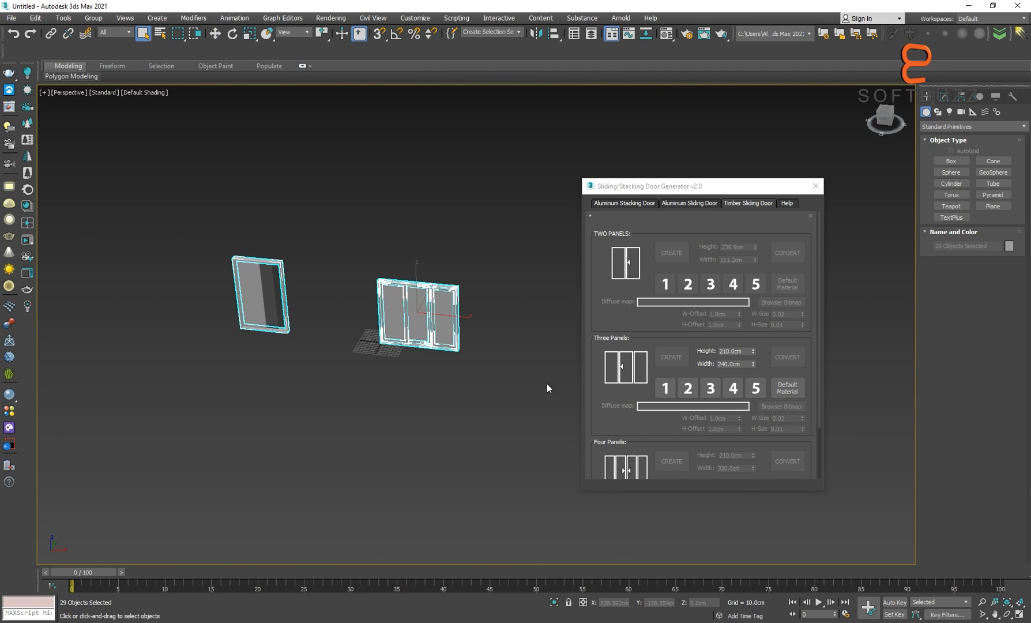
pyautogui.press('Delete')
pyautogui.moveTo(633, 427); pyautogui.dragTo(626, 346)
pyautogui.hotkey('ctrl', 'z')
pyautogui.click(519, 391)
pyautogui.moveTo(520, 391); pyautogui.dragTo(479, 357, button='middle')
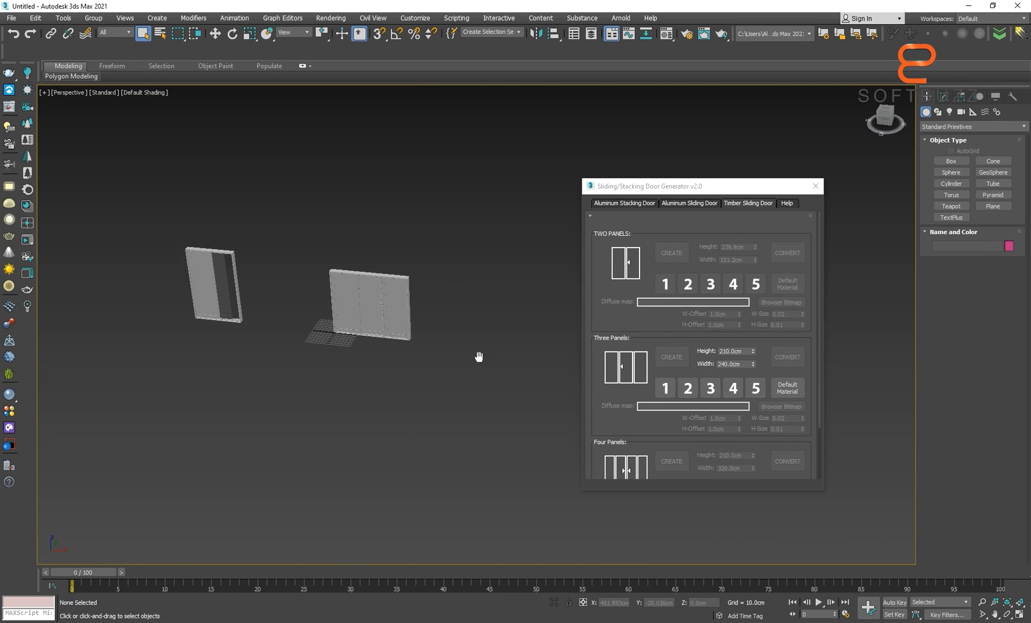
# Close the Sliding/Stacking Door Generator window after viewing the four-panel timber options.
pyautogui.moveTo(645, 312); pyautogui.dragTo(628, 205)
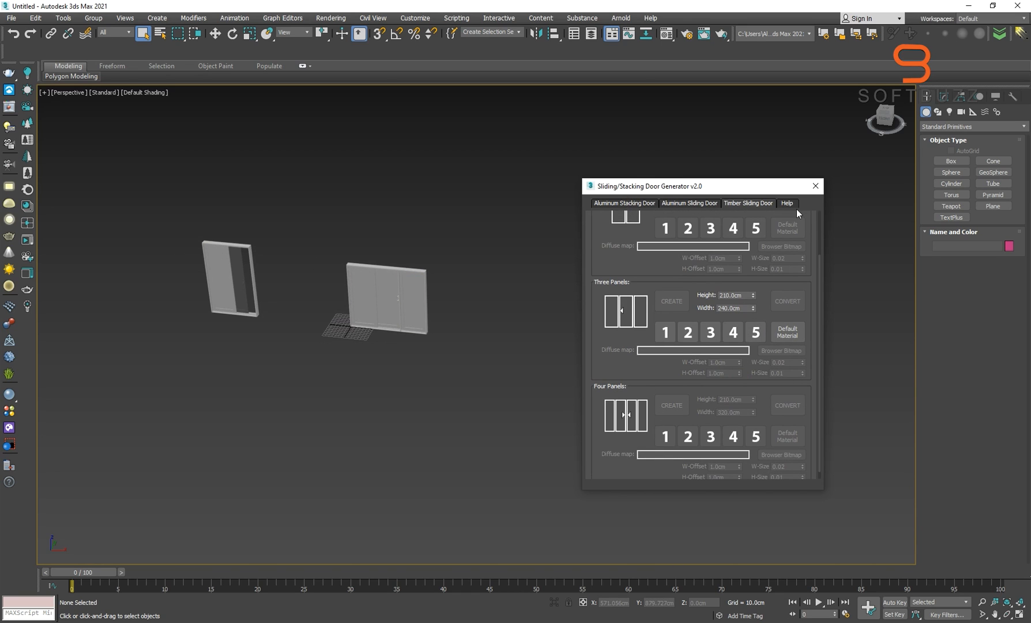
pyautogui.click(813, 187)
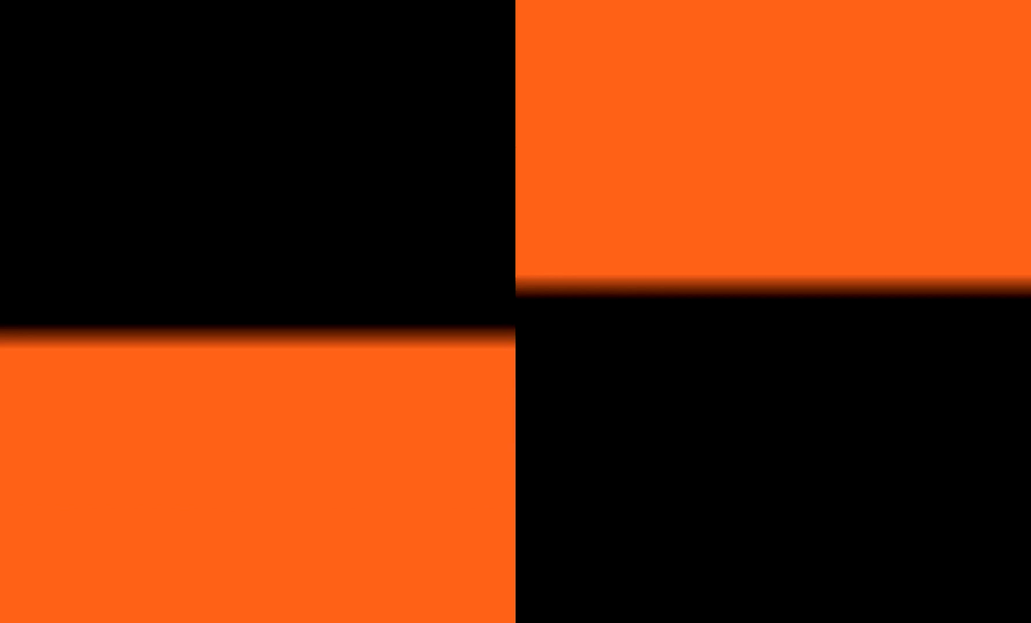